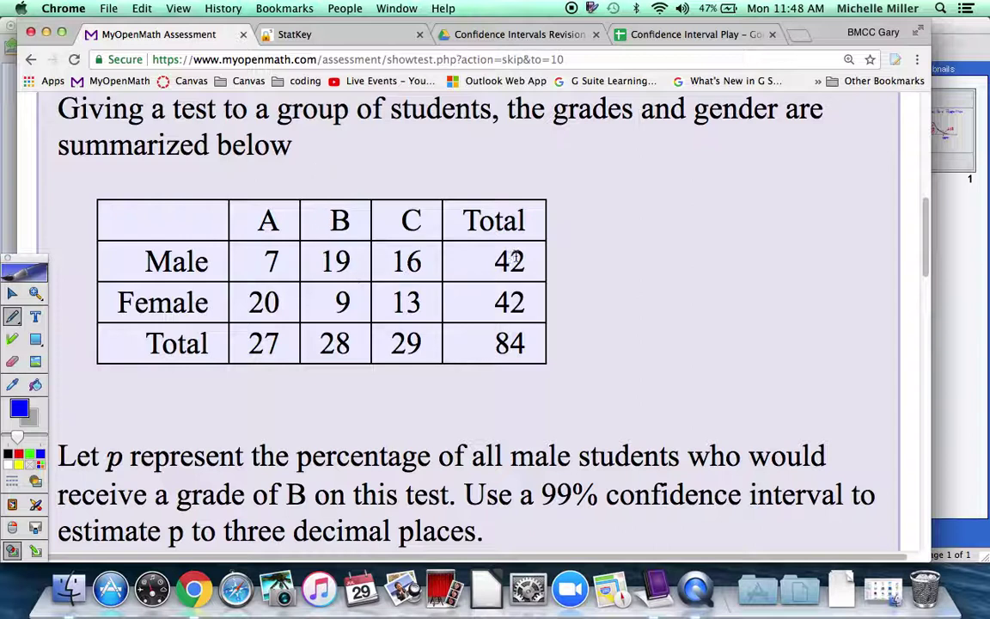
Step: Highlight the Male row of the grades table to examine the male students' B grades and total
drag(530, 263, 140, 260)
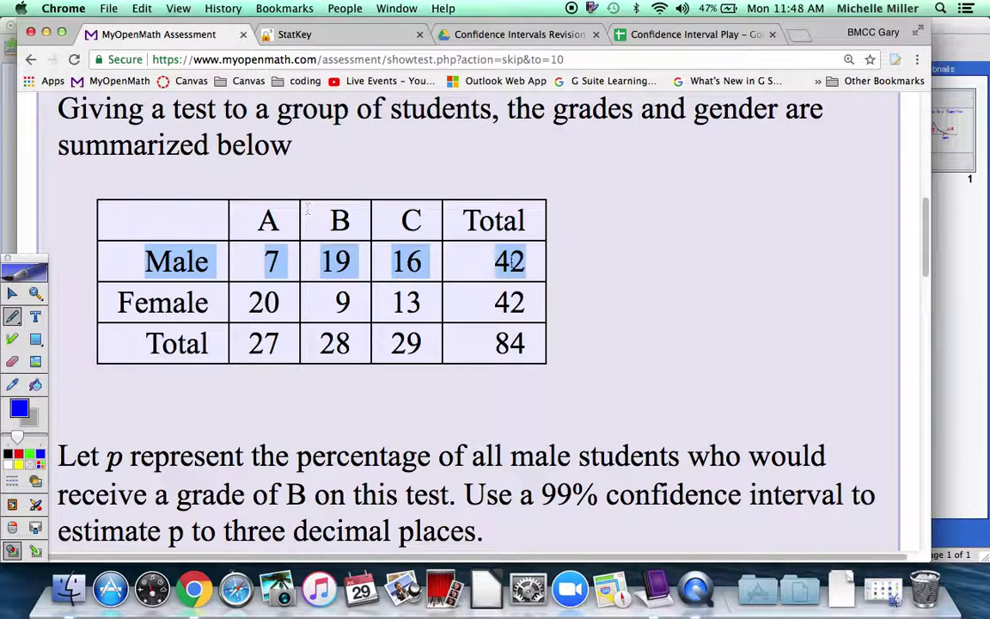
click(331, 265)
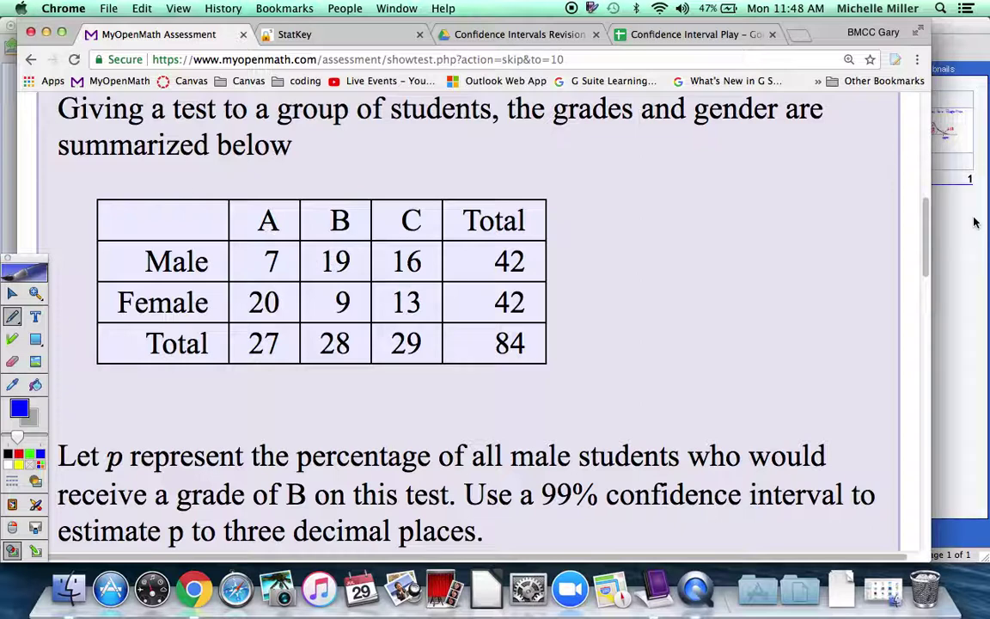
Step: Switch to the MimioStudio notebook and handwrite "Distribution of Proportions" in blue beneath the confidence interval title
click(959, 127)
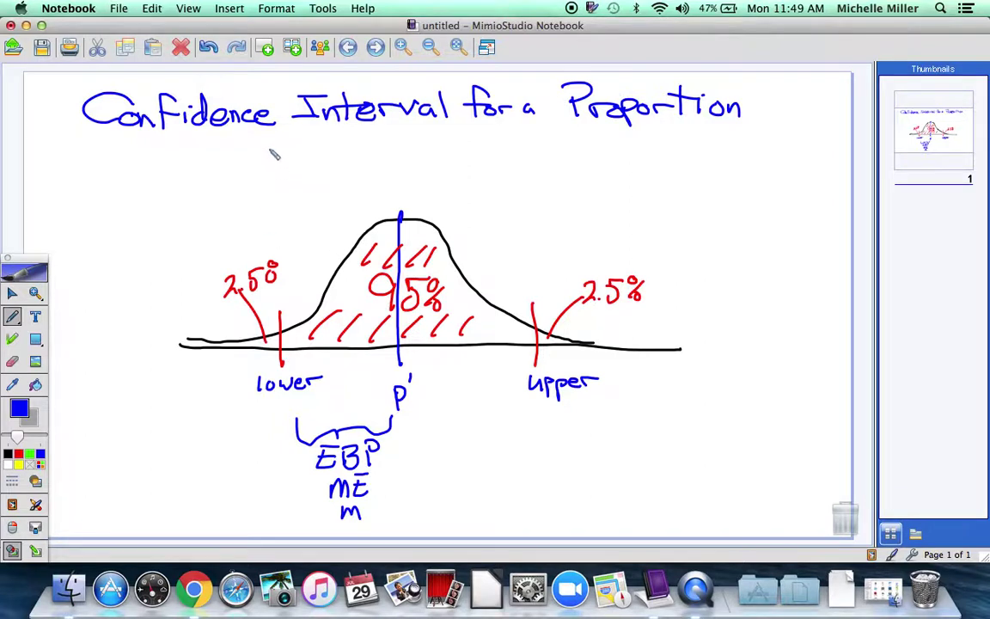
key(z)
mouse_move(263, 143)
mouse_down()
mouse_move(263, 172)
mouse_move(340, 170)
mouse_move(353, 149)
mouse_up()
mouse_move(350, 168)
mouse_down()
mouse_move(361, 156)
mouse_move(367, 169)
mouse_move(424, 168)
mouse_up()
click(370, 148)
drag(414, 155, 451, 163)
click(444, 146)
drag(454, 155, 461, 164)
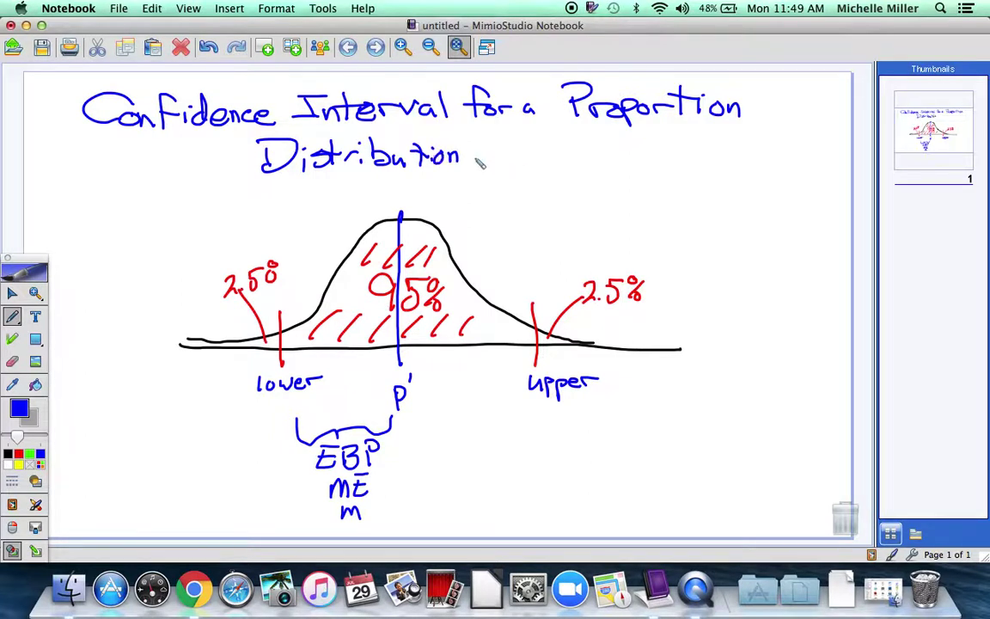
mouse_move(505, 152)
mouse_down()
mouse_move(536, 152)
mouse_move(542, 162)
mouse_move(554, 145)
mouse_move(584, 169)
mouse_move(643, 153)
mouse_up()
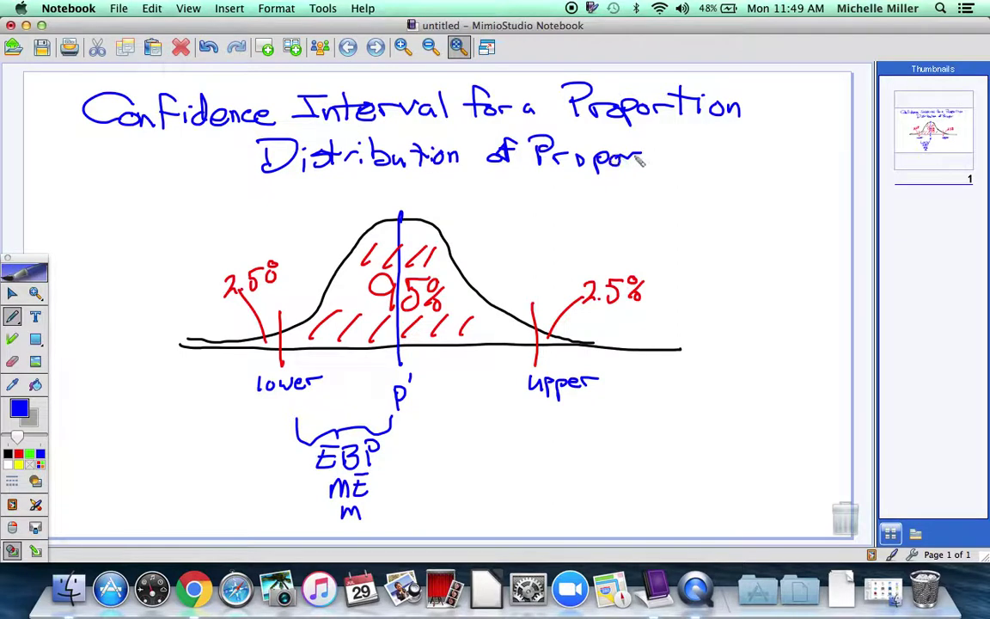
mouse_move(659, 143)
mouse_down()
mouse_move(666, 169)
mouse_move(668, 156)
mouse_move(685, 168)
mouse_move(719, 170)
mouse_up()
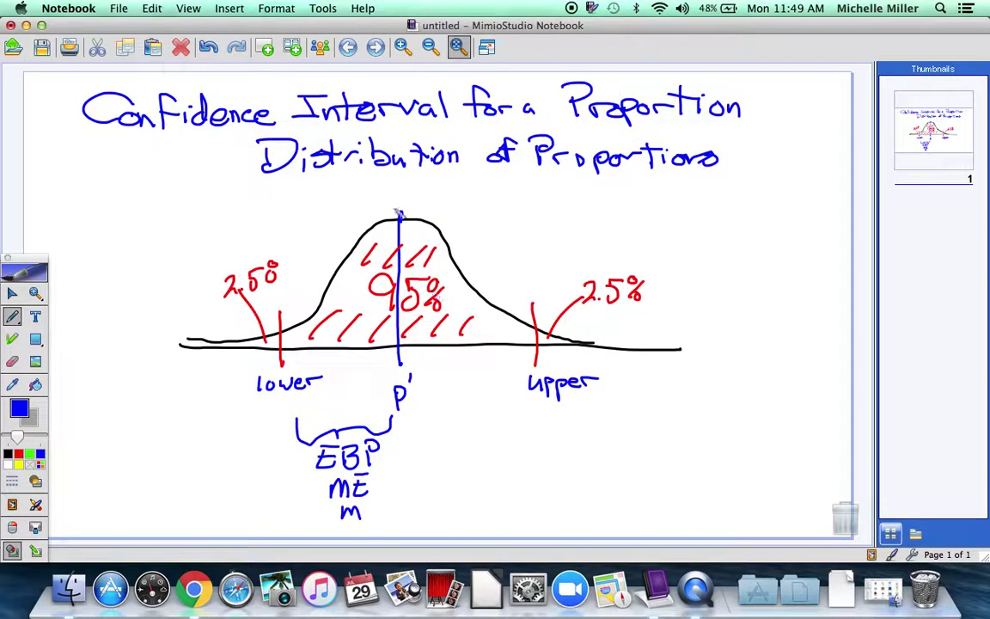
Step: Add a new notebook page and handwrite n = 42 and x = 19, checking the values against the question in Chrome
click(267, 50)
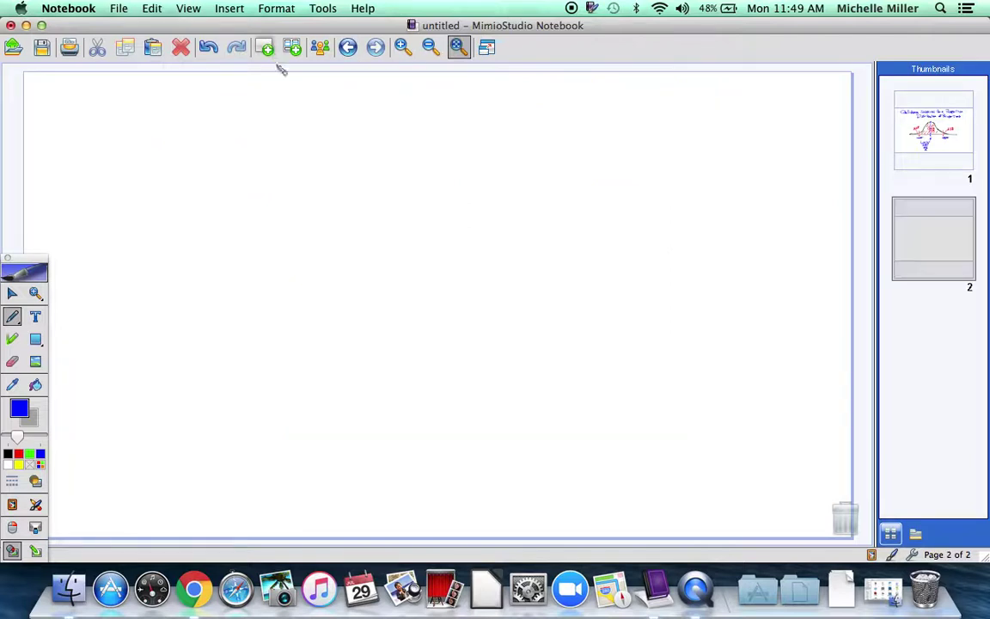
drag(119, 126, 163, 111)
mouse_move(151, 118)
mouse_down()
mouse_move(184, 115)
mouse_move(181, 124)
mouse_move(203, 110)
mouse_move(209, 122)
mouse_up()
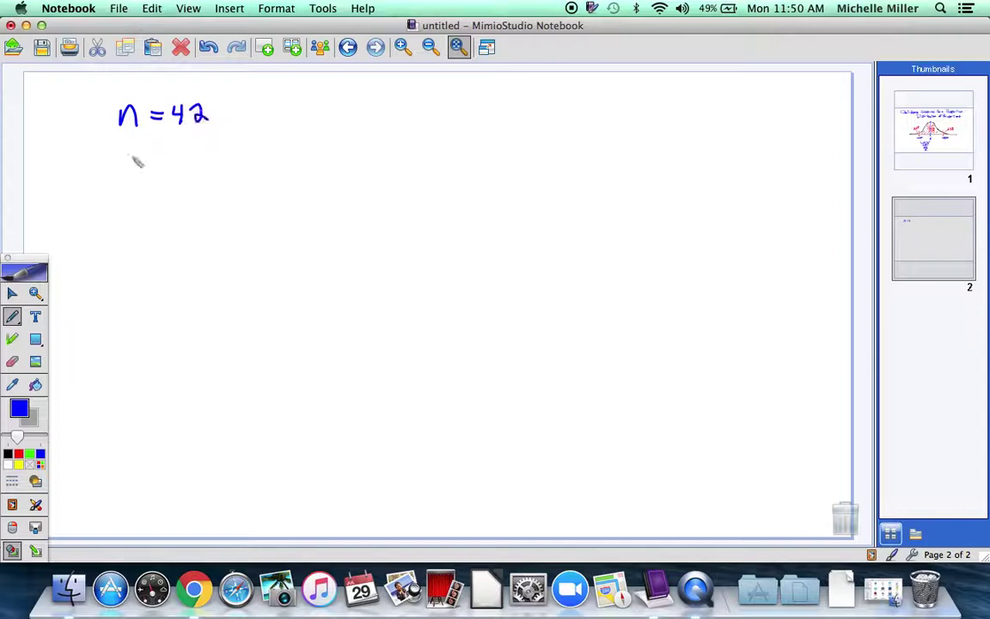
mouse_move(120, 153)
mouse_down()
mouse_move(130, 170)
mouse_move(120, 170)
mouse_move(162, 159)
mouse_up()
drag(148, 166, 164, 167)
click(194, 589)
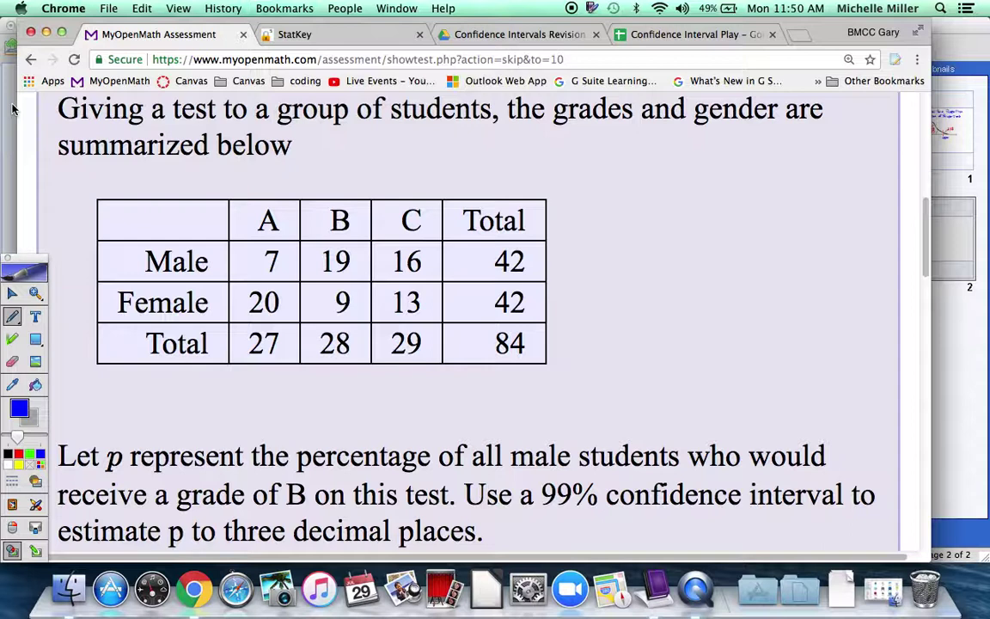
click(656, 590)
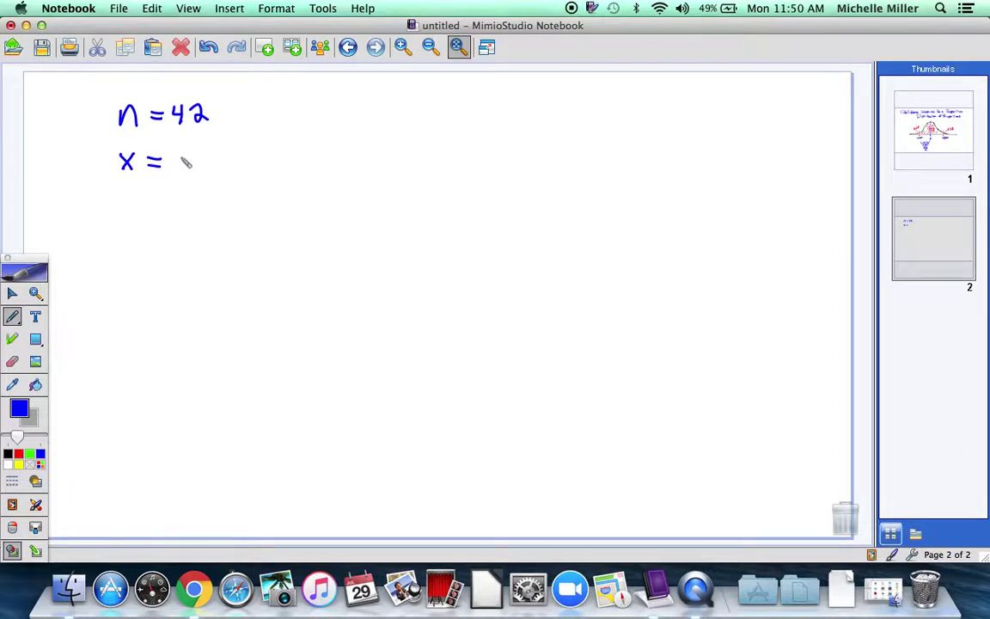
mouse_move(183, 151)
mouse_down()
mouse_move(183, 172)
mouse_move(195, 156)
mouse_move(200, 172)
mouse_up()
Step: Handwrite p' = 19/42 and CL = 99% below the x value
drag(126, 199, 126, 227)
mouse_move(126, 200)
mouse_down()
mouse_move(137, 201)
mouse_move(129, 216)
mouse_move(148, 200)
mouse_move(182, 204)
mouse_move(184, 213)
mouse_move(227, 190)
mouse_move(223, 204)
mouse_move(241, 208)
mouse_move(219, 237)
mouse_move(246, 234)
mouse_up()
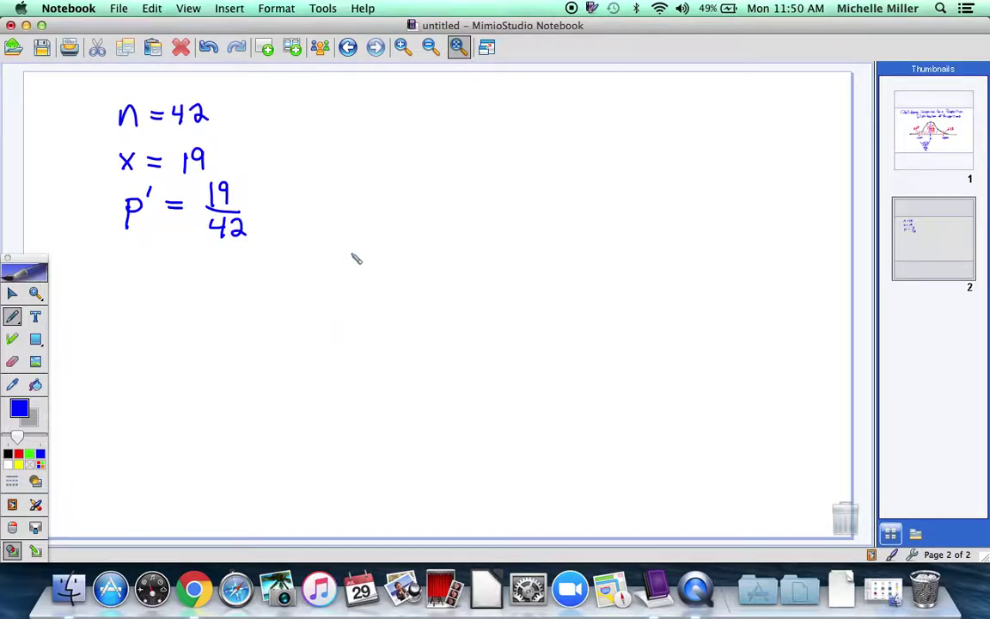
mouse_move(130, 271)
mouse_down()
mouse_move(133, 298)
mouse_move(146, 273)
mouse_move(145, 295)
mouse_move(187, 289)
mouse_up()
mouse_move(232, 263)
mouse_down()
mouse_move(234, 293)
mouse_move(243, 268)
mouse_move(256, 289)
mouse_move(262, 265)
mouse_move(278, 269)
mouse_move(265, 292)
mouse_up()
drag(279, 281, 280, 285)
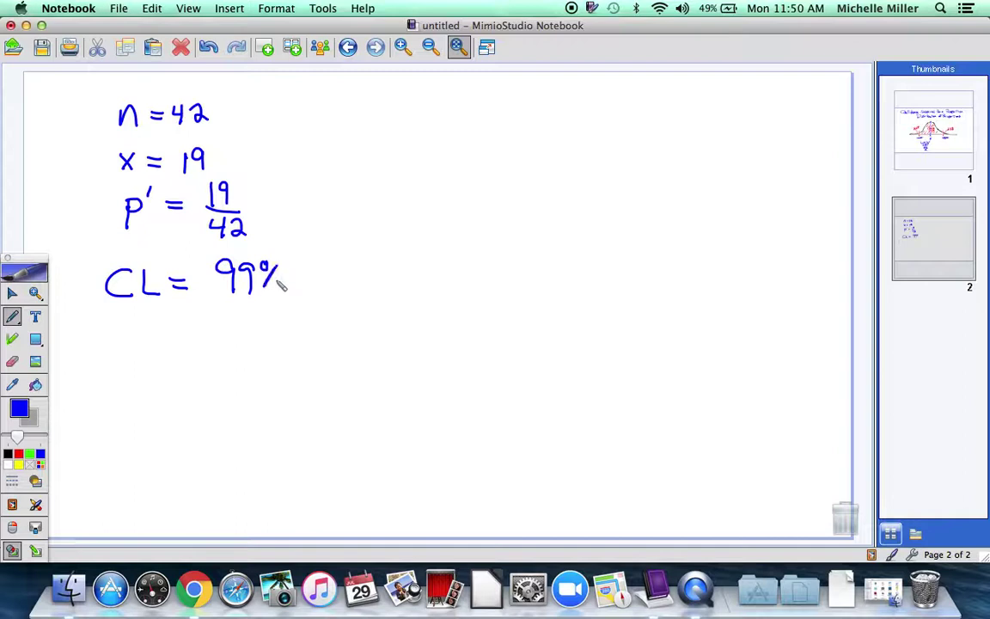
Step: Draw a blue bell curve above a horizontal axis beside the notes, with a vertical centre line labelled 19/42
mouse_move(347, 236)
mouse_down()
mouse_move(450, 250)
mouse_move(720, 250)
mouse_up()
click(345, 225)
mouse_move(361, 232)
mouse_down()
mouse_move(394, 228)
mouse_move(432, 210)
mouse_move(510, 145)
mouse_move(564, 174)
mouse_move(594, 221)
mouse_move(660, 247)
mouse_up()
mouse_move(521, 133)
mouse_down()
mouse_move(504, 297)
mouse_move(517, 286)
mouse_move(504, 300)
mouse_move(533, 324)
mouse_up()
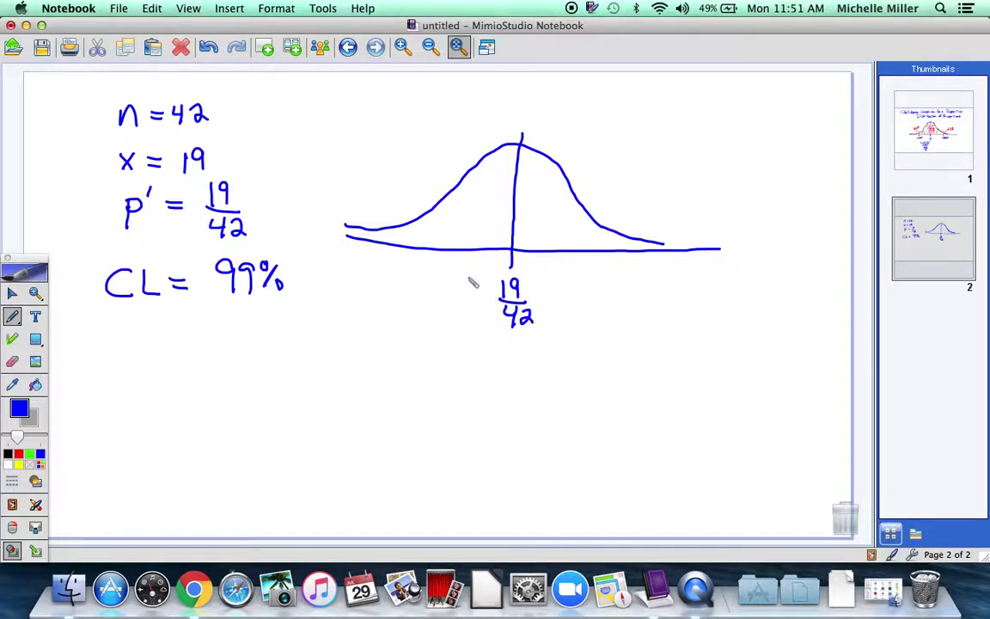
Step: Mark the lower and upper bounds on the bell curve in red, then label the area between them 99% and hatch it
click(19, 455)
drag(398, 218, 398, 263)
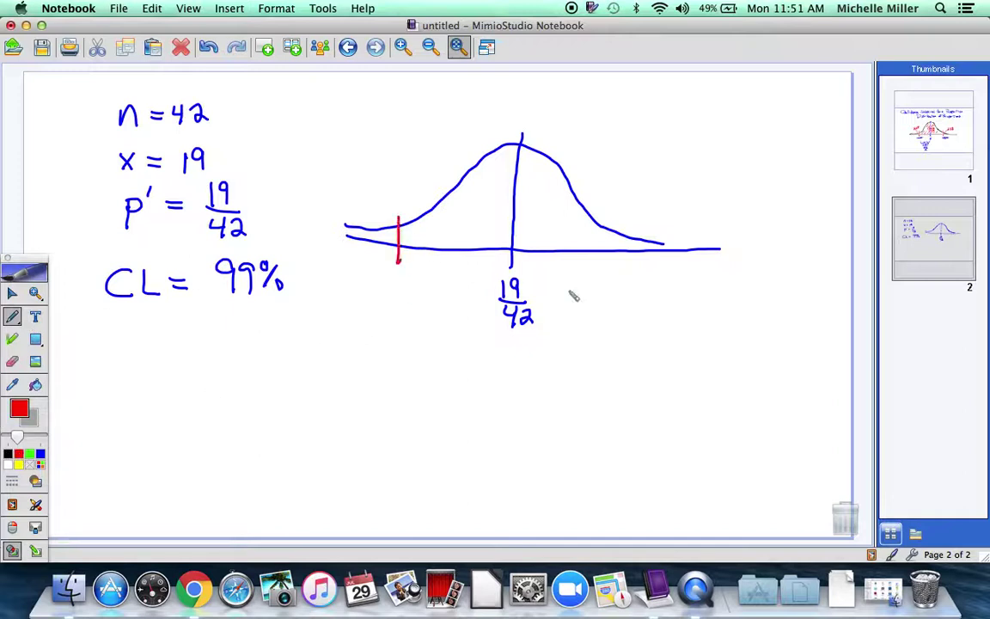
drag(625, 228, 624, 268)
mouse_move(501, 199)
mouse_down()
mouse_move(502, 222)
mouse_move(517, 206)
mouse_move(518, 222)
mouse_move(526, 205)
mouse_move(523, 223)
mouse_move(542, 220)
mouse_up()
mouse_move(434, 212)
mouse_down()
mouse_move(449, 247)
mouse_move(461, 214)
mouse_move(478, 245)
mouse_move(574, 237)
mouse_up()
mouse_move(540, 168)
mouse_down()
mouse_move(554, 198)
mouse_move(522, 181)
mouse_move(502, 184)
mouse_up()
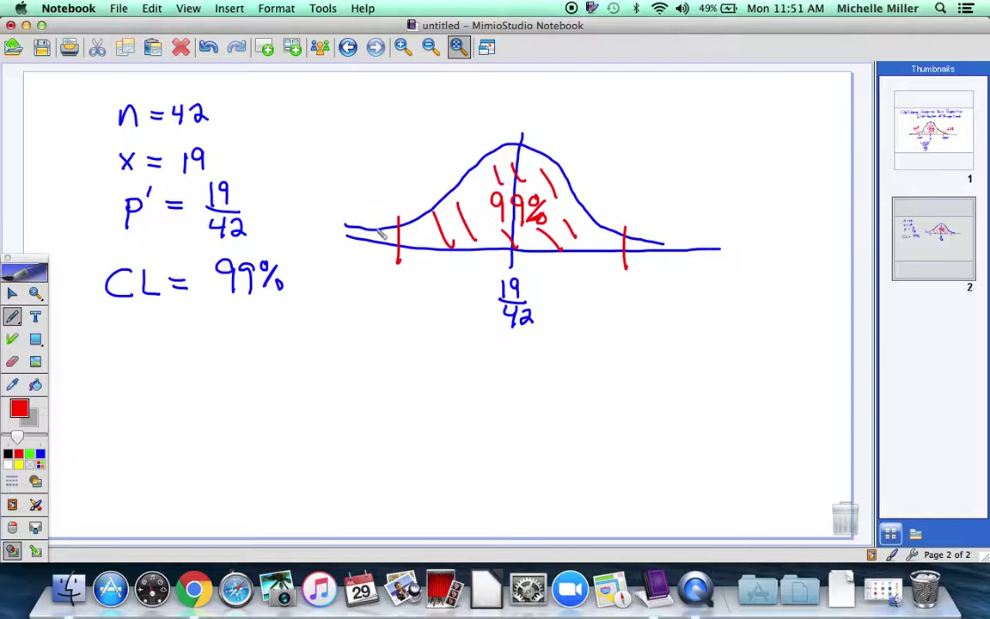
Step: Label the bell curve's lower tail 1/2% and upper tail 0.5% in red, with a pointer line to each tail
drag(365, 194, 378, 230)
mouse_move(333, 152)
mouse_down()
mouse_move(334, 170)
mouse_move(351, 163)
mouse_move(343, 181)
mouse_move(362, 160)
mouse_move(359, 171)
mouse_move(375, 170)
mouse_up()
mouse_move(667, 181)
mouse_down()
mouse_move(658, 193)
mouse_move(703, 188)
mouse_move(690, 197)
mouse_up()
drag(693, 177, 707, 176)
mouse_move(732, 174)
mouse_down()
mouse_move(720, 196)
mouse_move(735, 187)
mouse_up()
drag(671, 204, 642, 243)
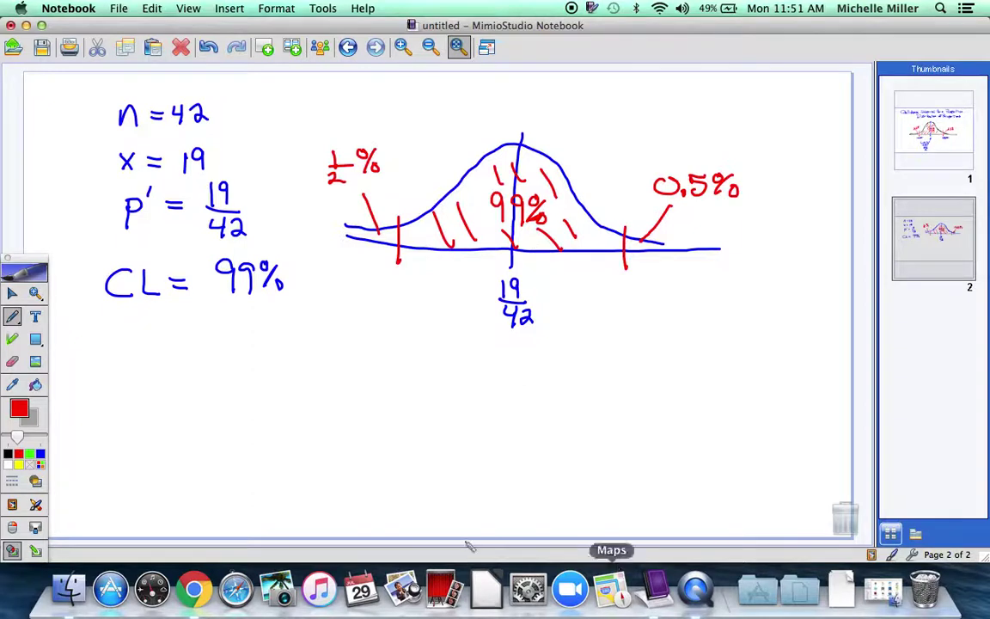
Step: Switch to StatKey in Chrome and open the bootstrap CI for Single Proportion tool
click(196, 590)
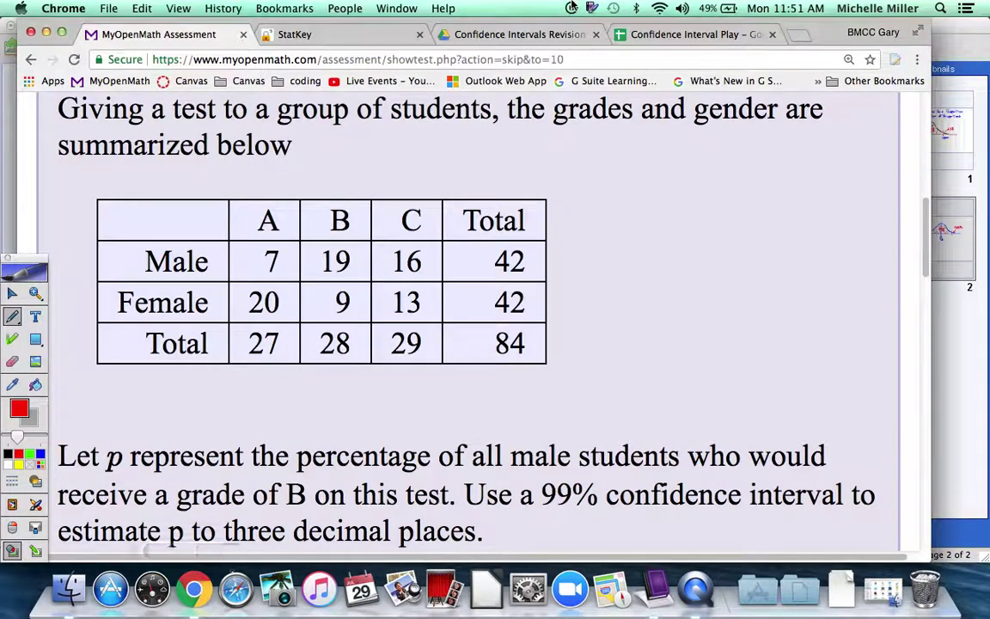
click(360, 39)
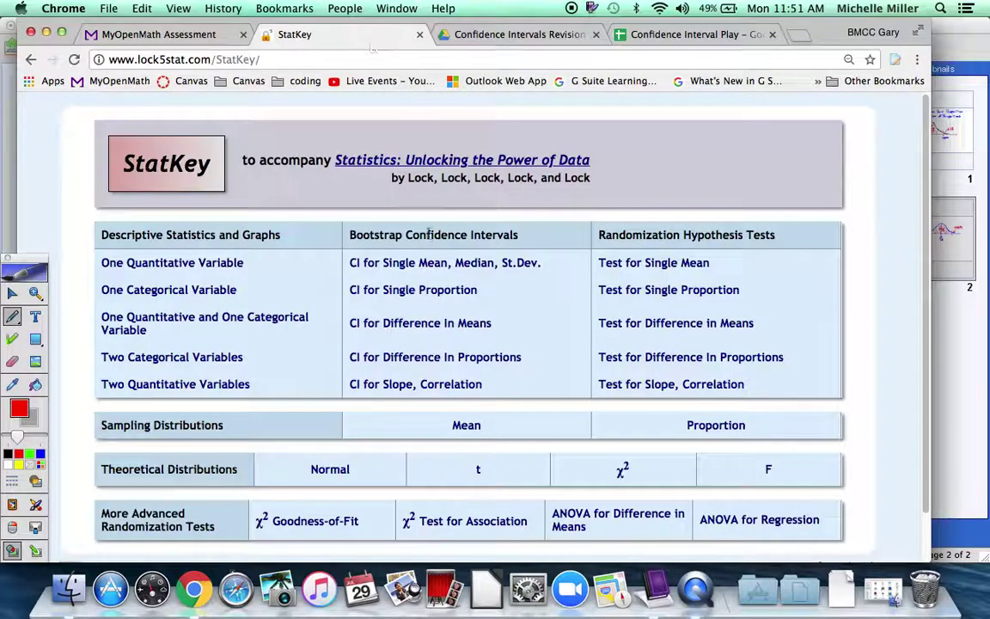
key(super+equal)
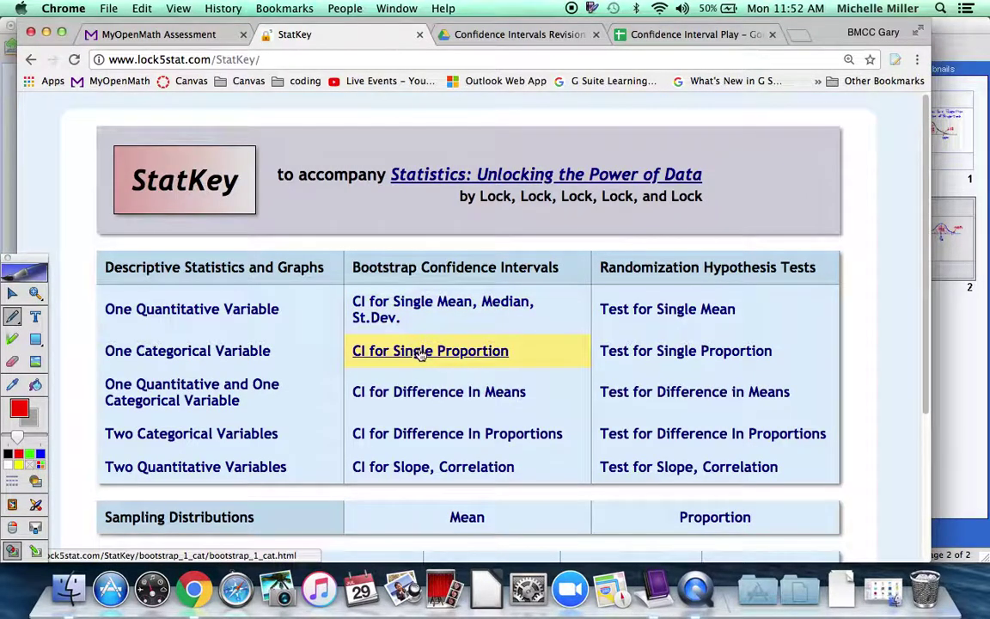
click(421, 353)
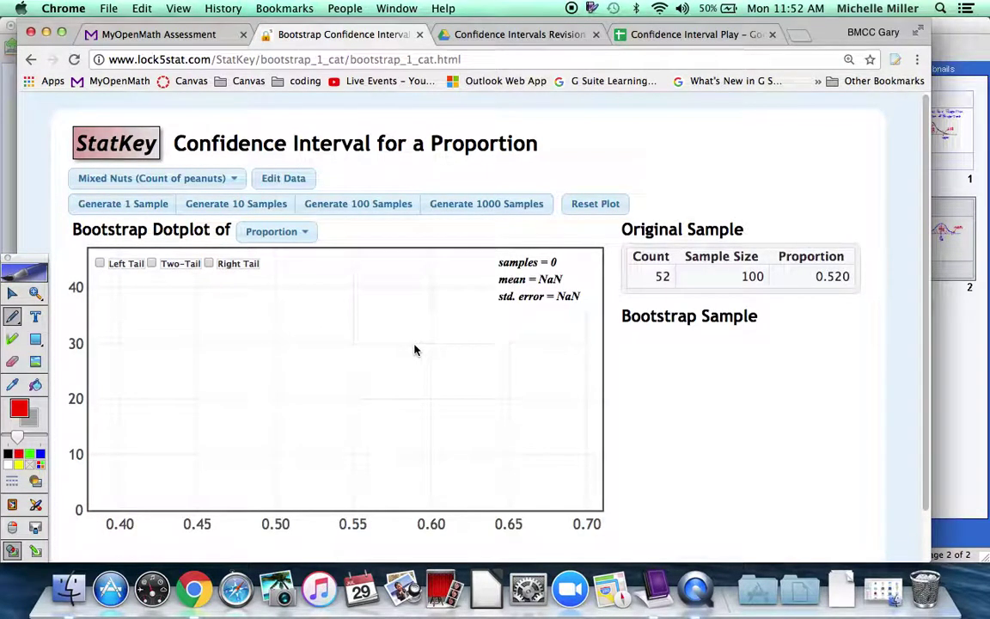
Step: Replace the sample data with custom data using a count of 19 and a sample size of 42
click(192, 179)
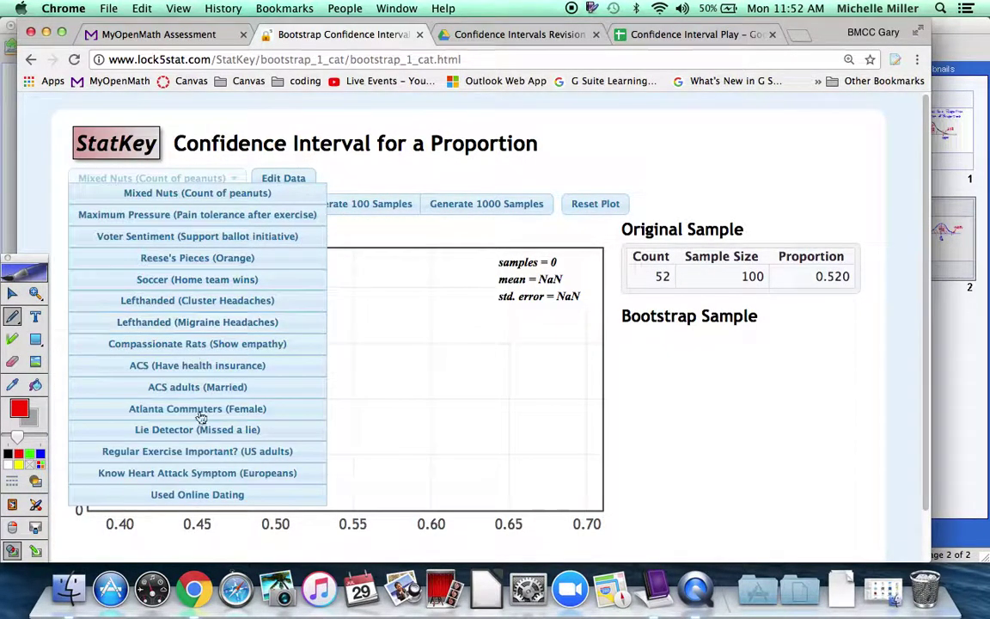
click(288, 178)
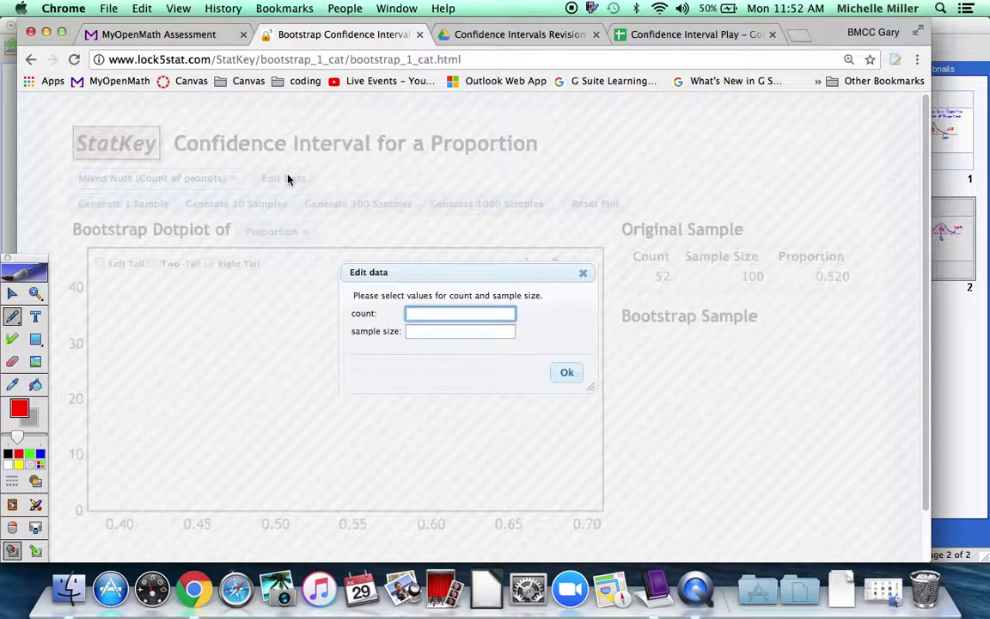
text(19)
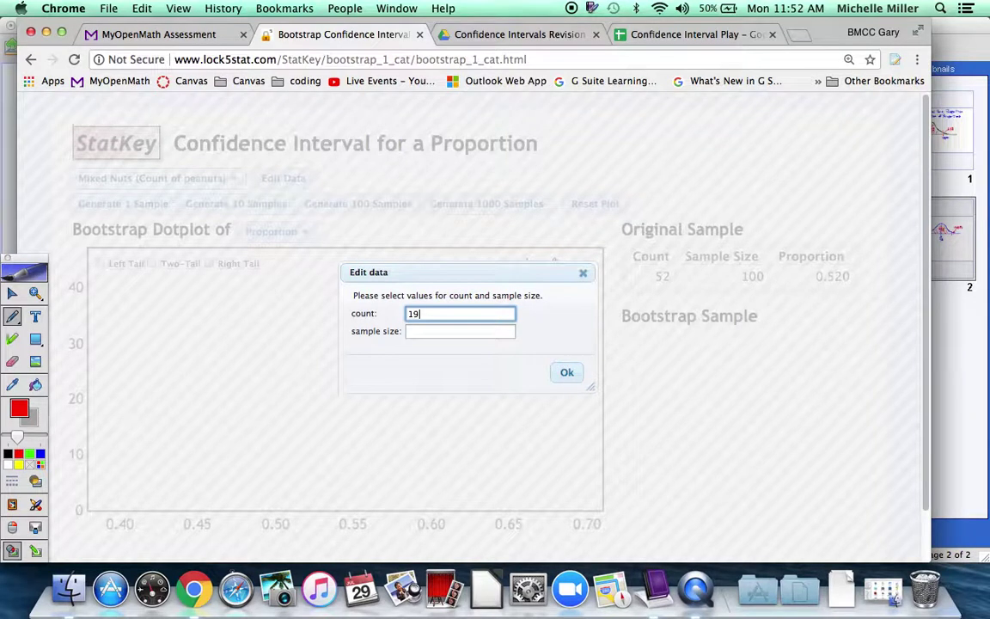
click(422, 330)
text(42)
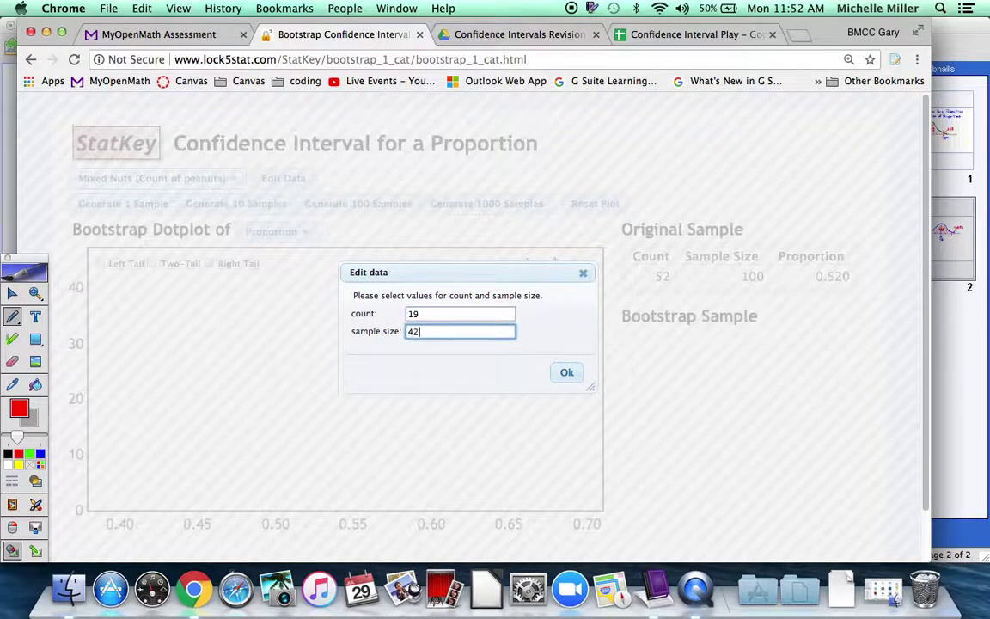
click(566, 374)
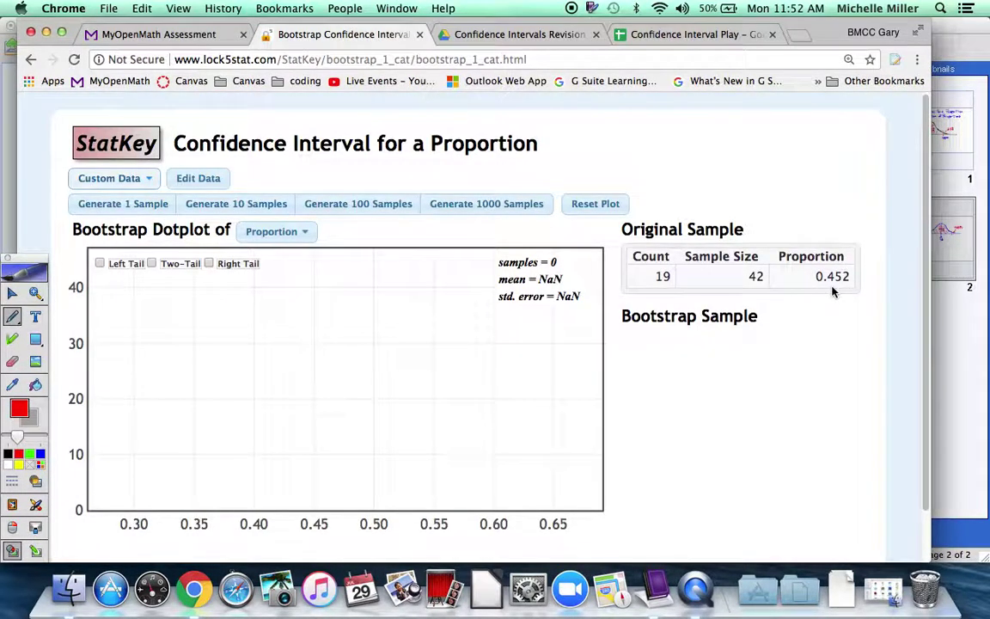
Step: Return to the MimioStudio notebook and handwrite ≈ 0.452 beneath the 19/42 label on the bell curve
click(660, 585)
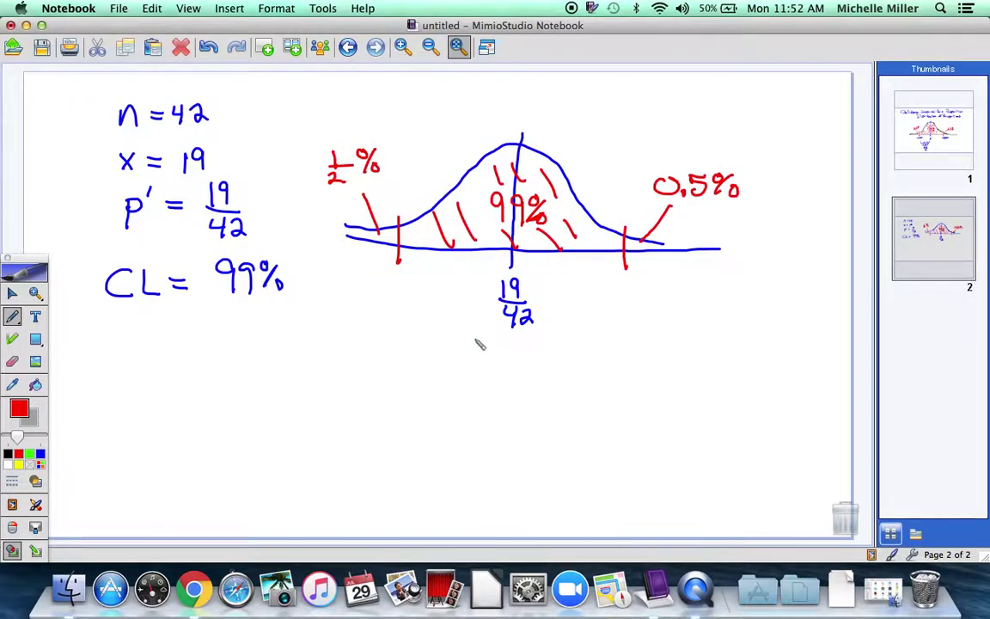
drag(478, 349, 499, 344)
click(40, 453)
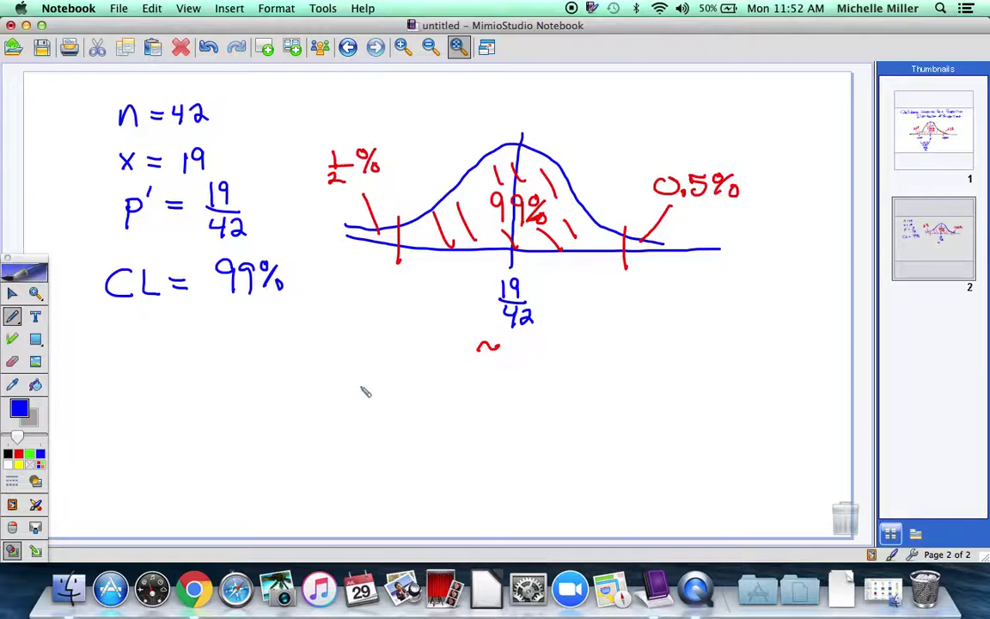
mouse_move(478, 348)
mouse_down()
mouse_move(502, 344)
mouse_move(517, 362)
mouse_move(534, 363)
mouse_up()
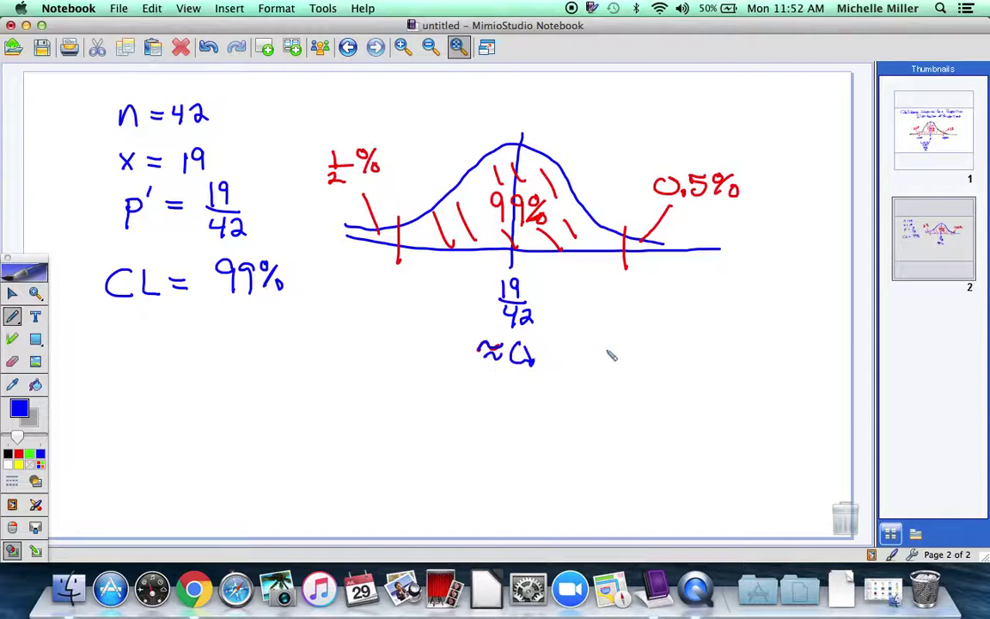
key(super+z)
key(super+z)
mouse_move(526, 343)
mouse_down()
mouse_move(520, 360)
mouse_move(529, 345)
mouse_move(551, 353)
mouse_move(547, 361)
mouse_move(577, 360)
mouse_up()
click(534, 358)
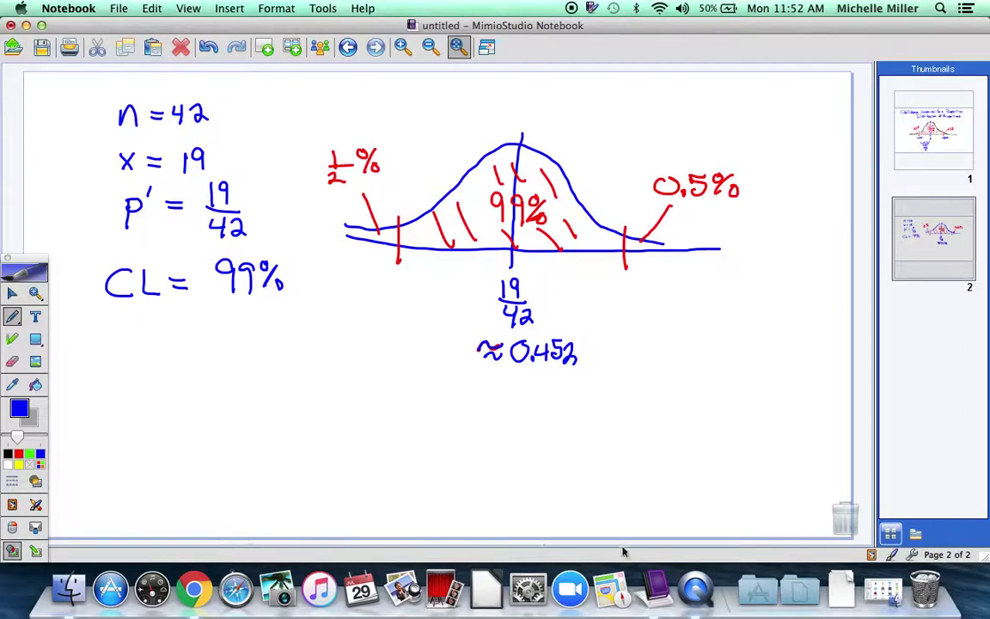
Step: Switch back to StatKey in Chrome and generate 2000 bootstrap samples in batches of 1000
click(194, 588)
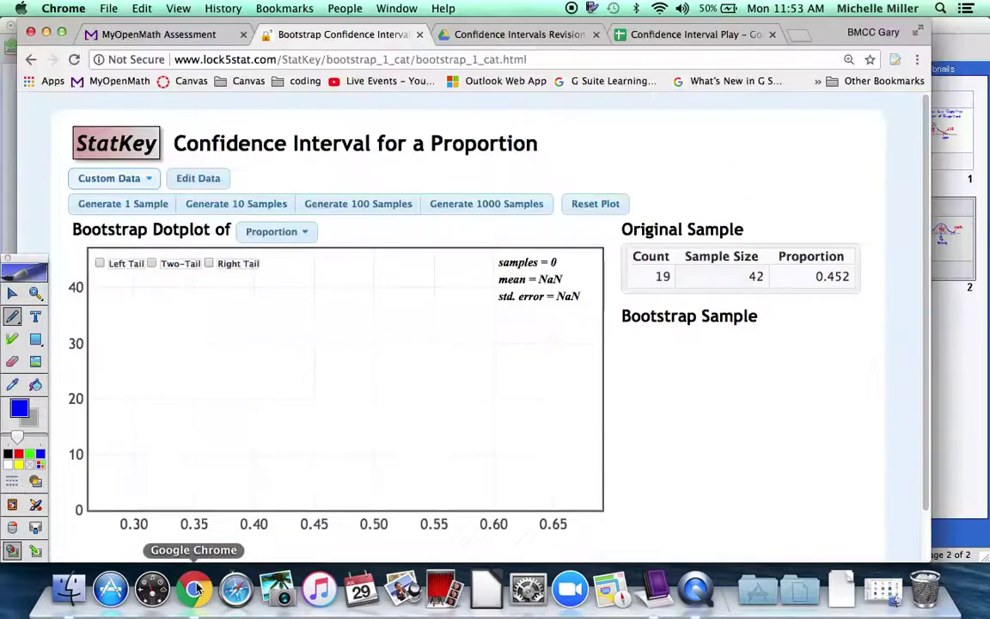
click(483, 206)
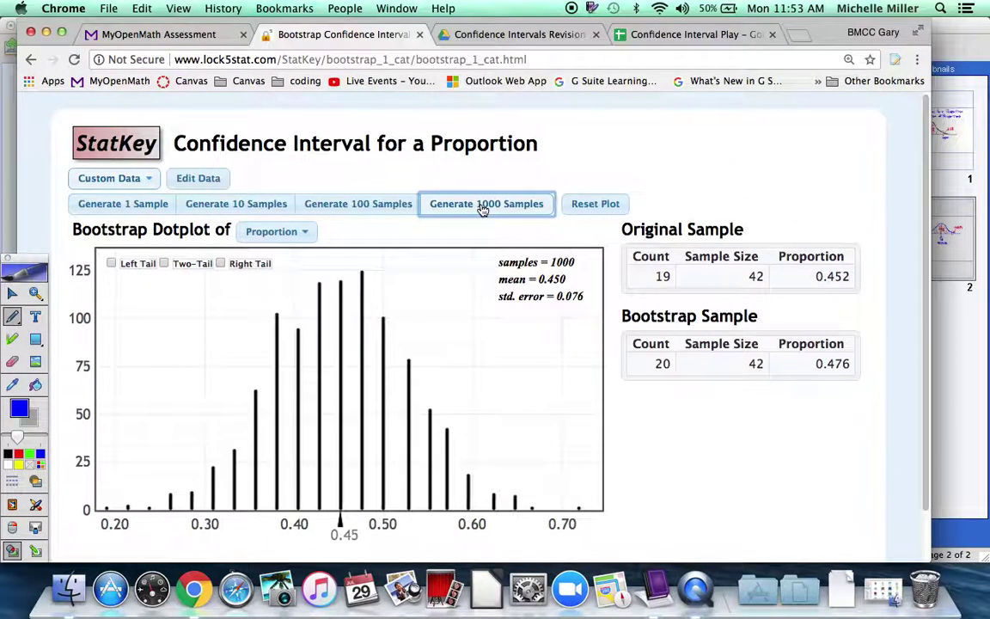
click(482, 206)
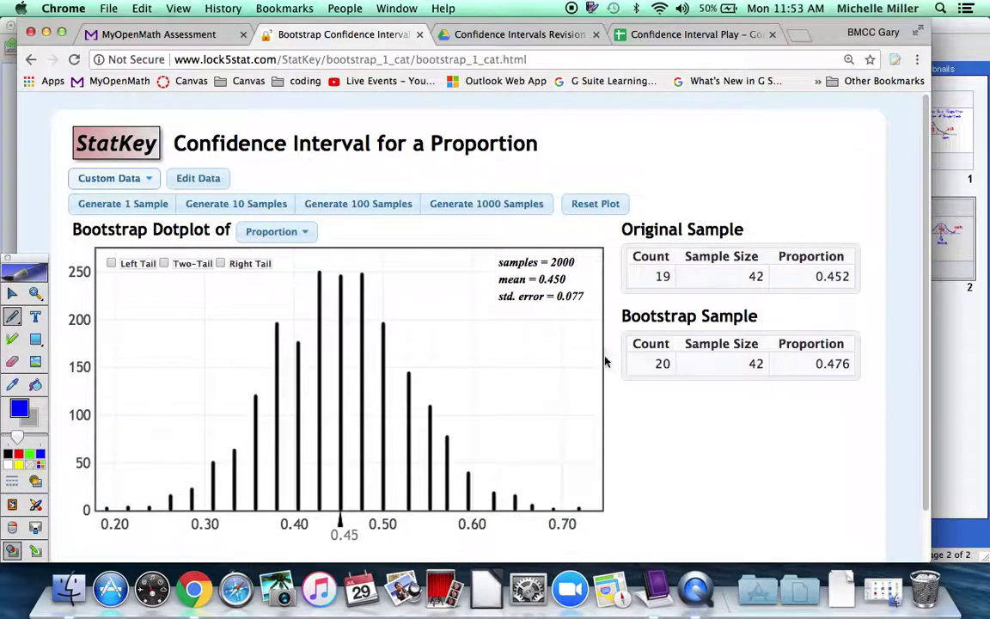
Step: Inspect individual dots across the bootstrap dotplot to examine each sample's count and proportion
click(448, 458)
click(362, 430)
click(213, 481)
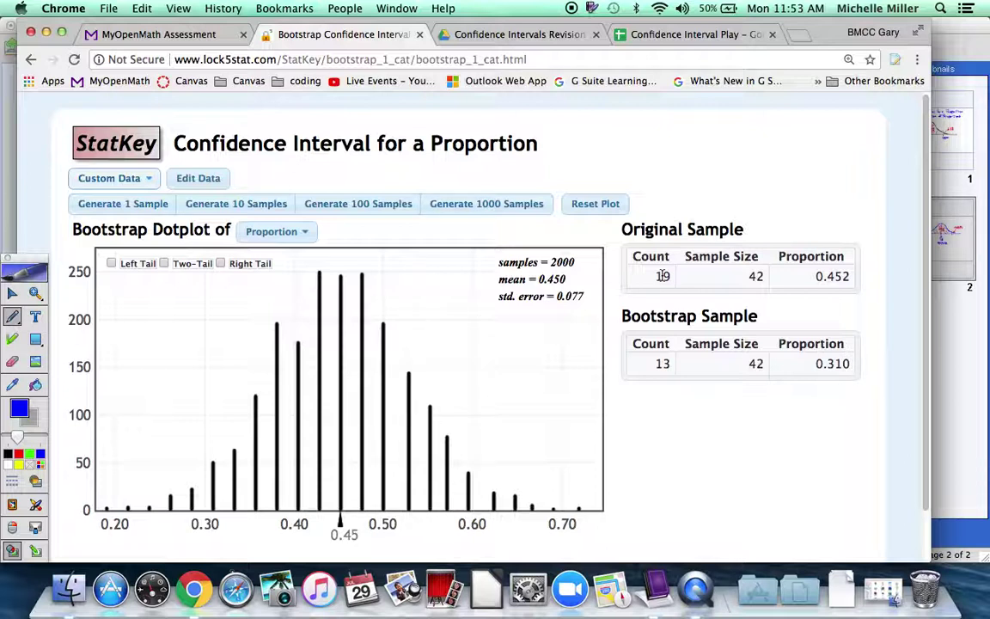
click(430, 425)
click(408, 404)
click(320, 306)
click(345, 364)
click(362, 338)
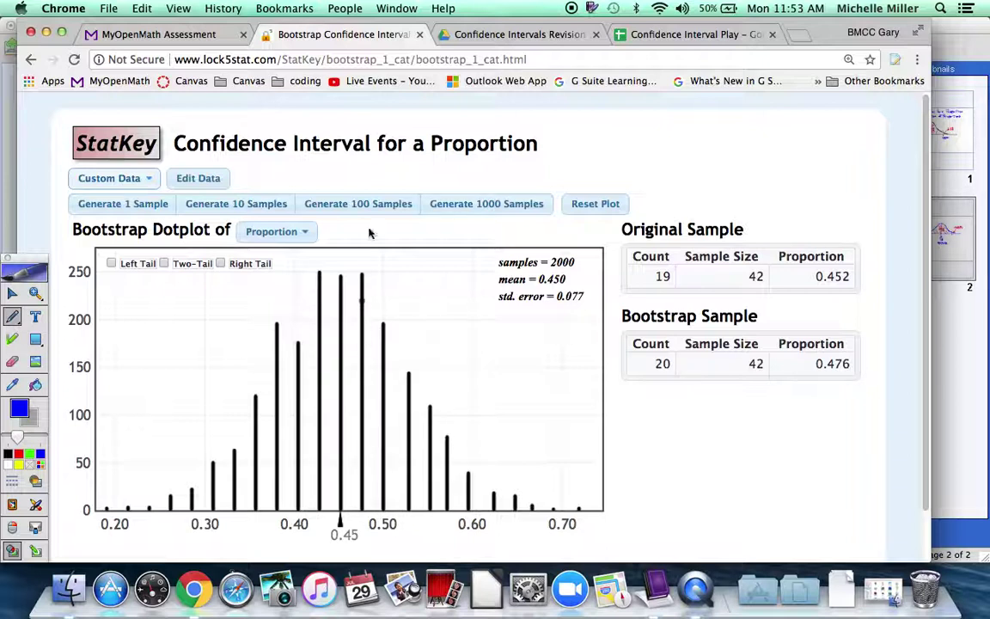
Step: Generate more bootstrap samples, 1000 at a time, to bring the dotplot to 5000 samples
click(464, 203)
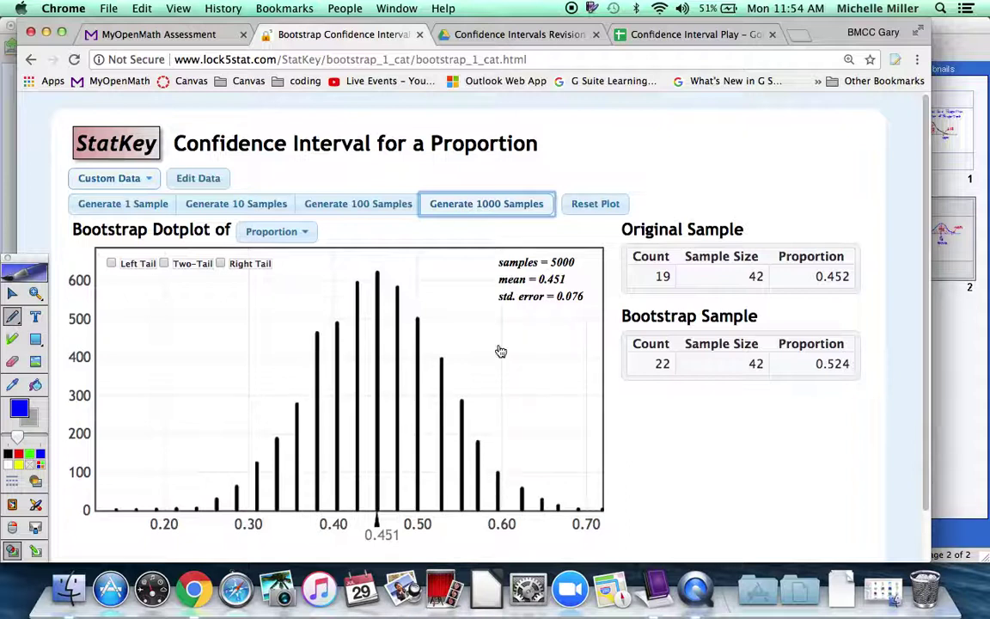
Step: Generate another 1000 bootstrap samples and turn on the two-tail cutoffs for the dotplot
key(Return)
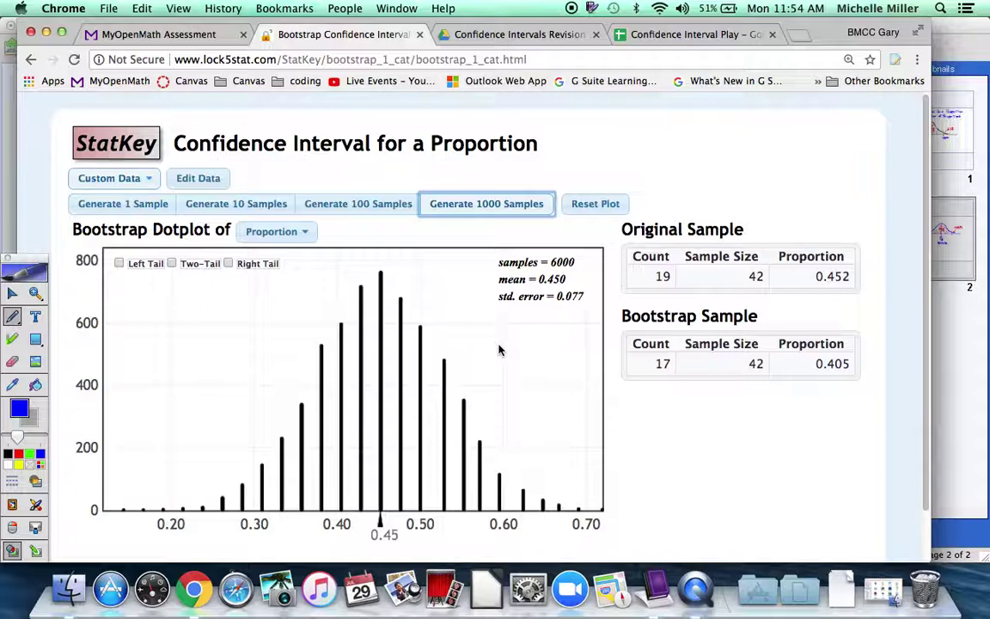
click(172, 266)
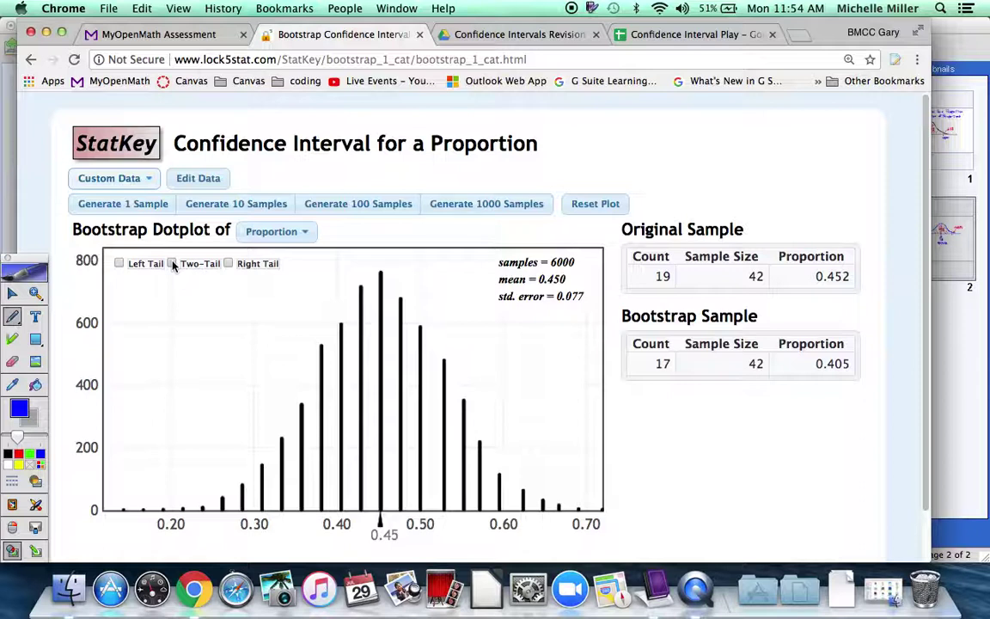
click(173, 264)
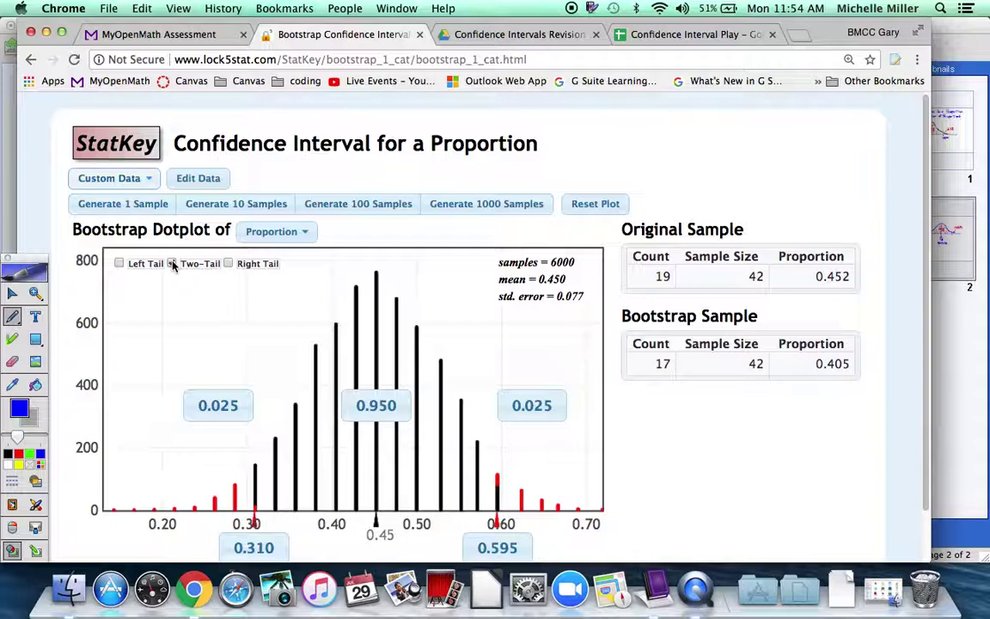
Step: Set the middle proportion between the two tails to 0.99
click(384, 410)
text(0.99)
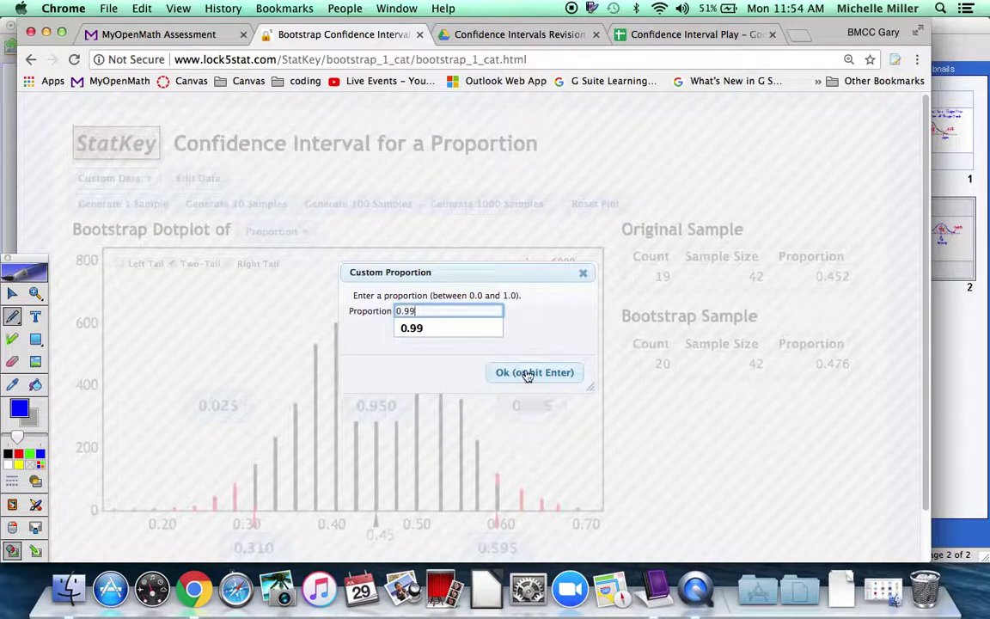
click(528, 375)
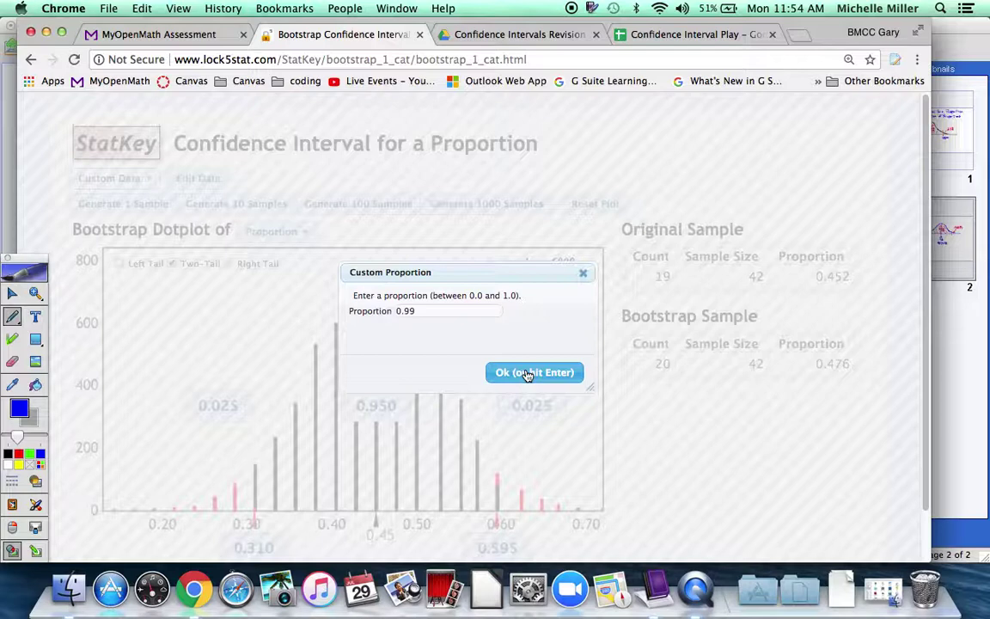
click(527, 375)
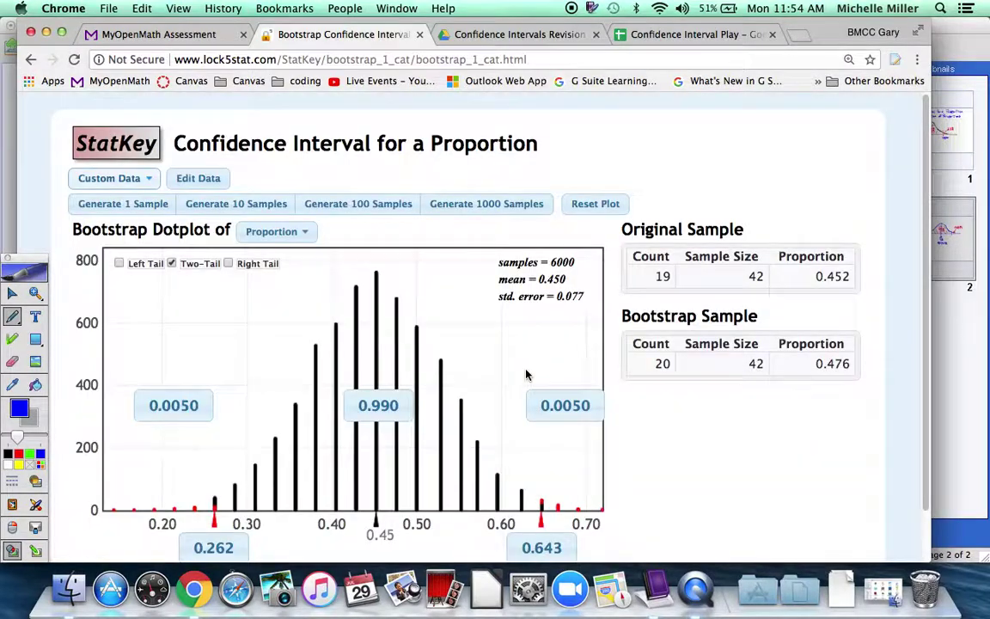
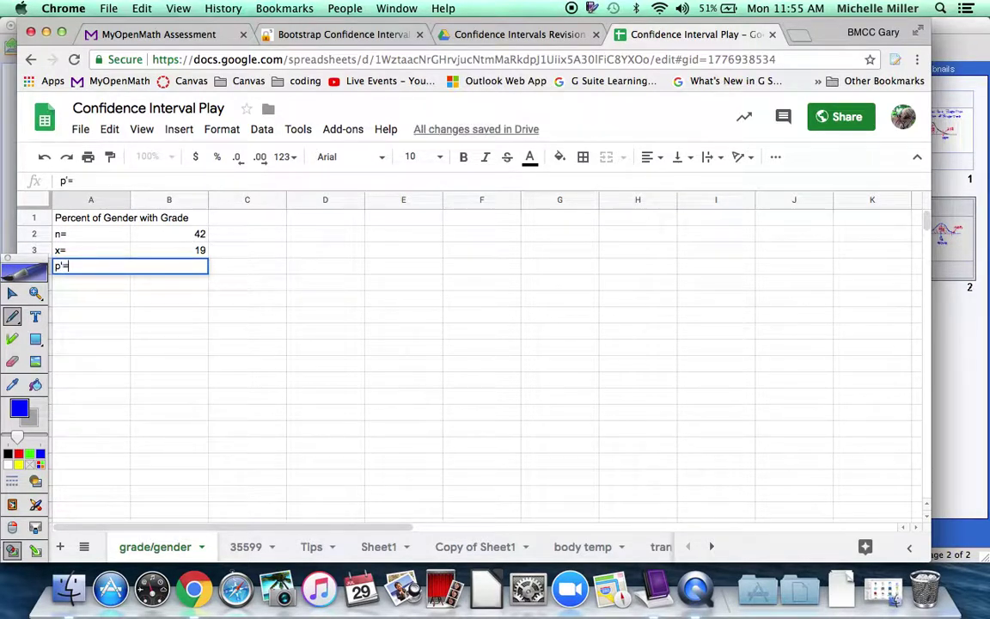
Step: Calculate p' in cell B4 of the grade/gender sheet with the formula =B3/B2
key(Tab)
text(=B3)
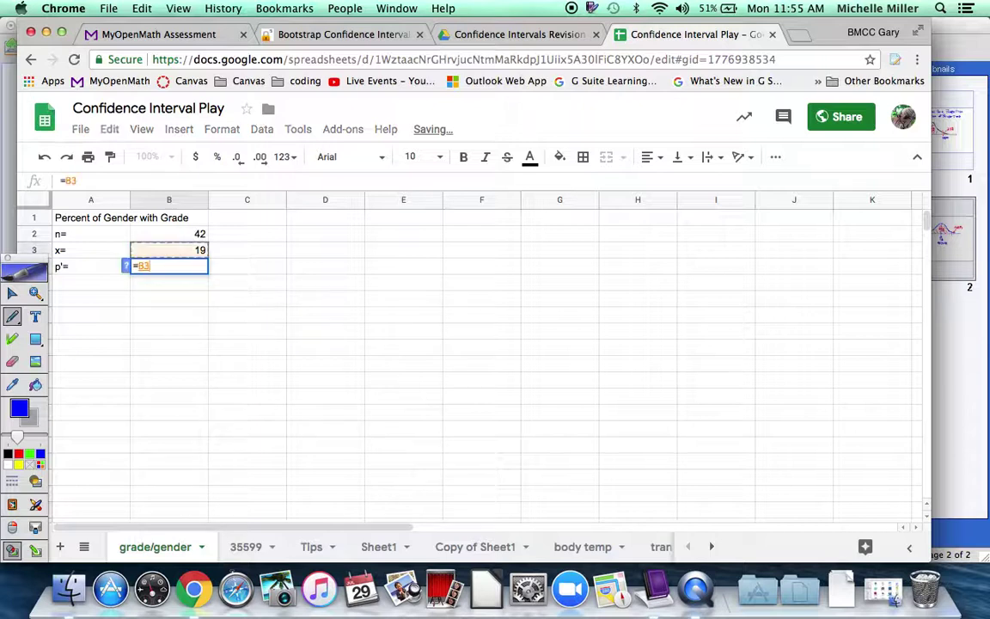
text(/B2)
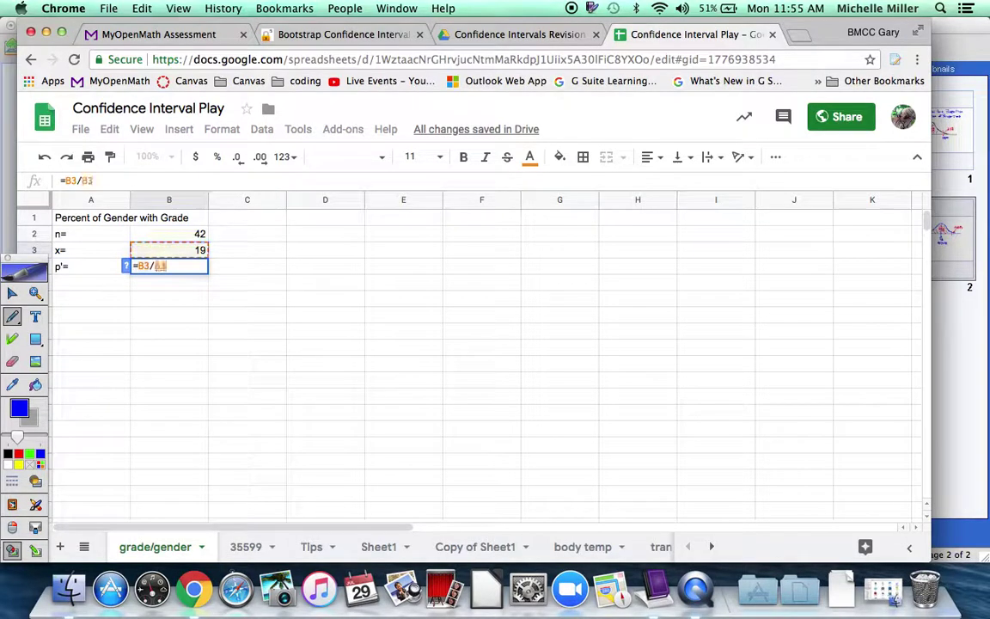
key(Up)
key(Return)
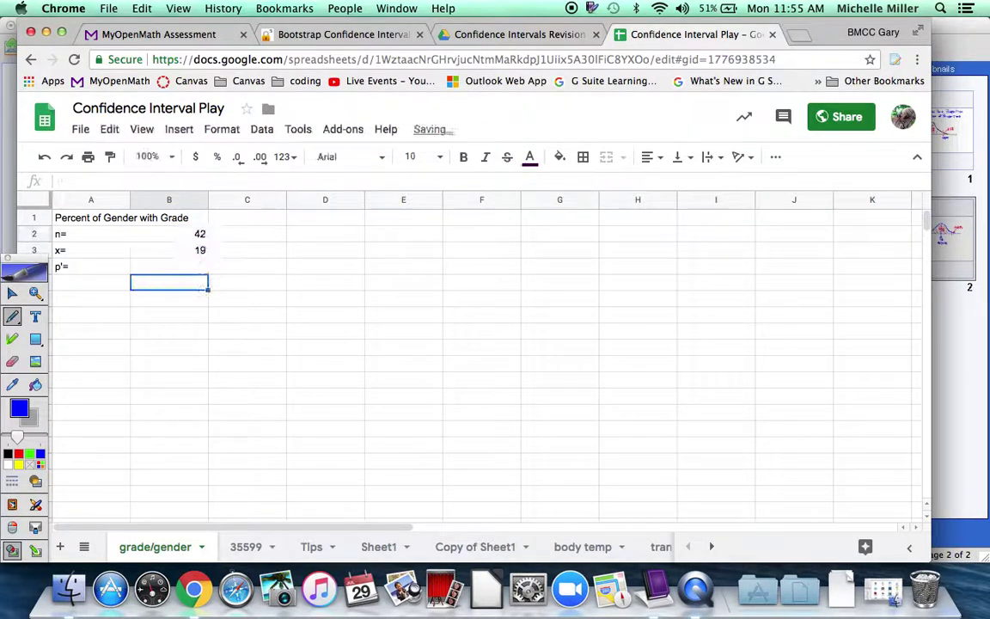
Step: Reduce the p' value in cell B4 to four decimal places
click(172, 266)
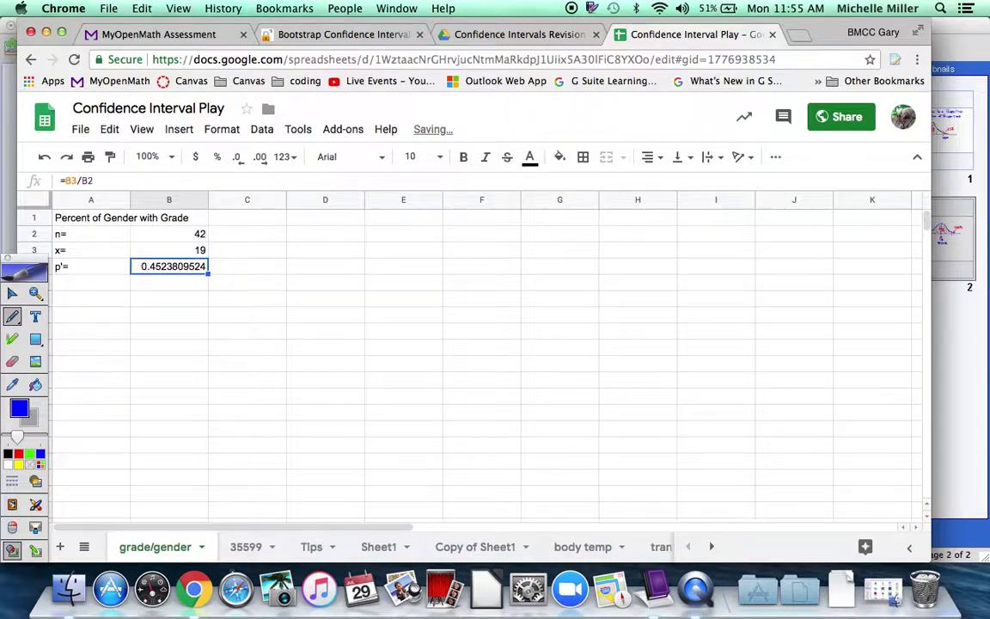
click(241, 163)
click(240, 163)
click(241, 164)
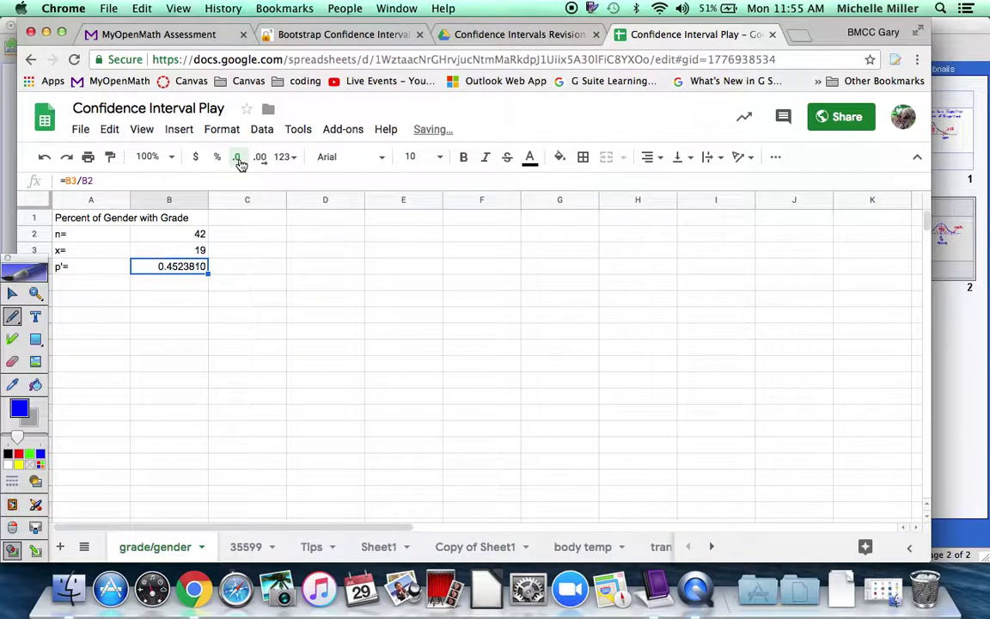
click(241, 163)
click(240, 163)
click(241, 163)
Step: Add the label CL= in cell A5 and enter 99% beside it in B5
key(super+equal)
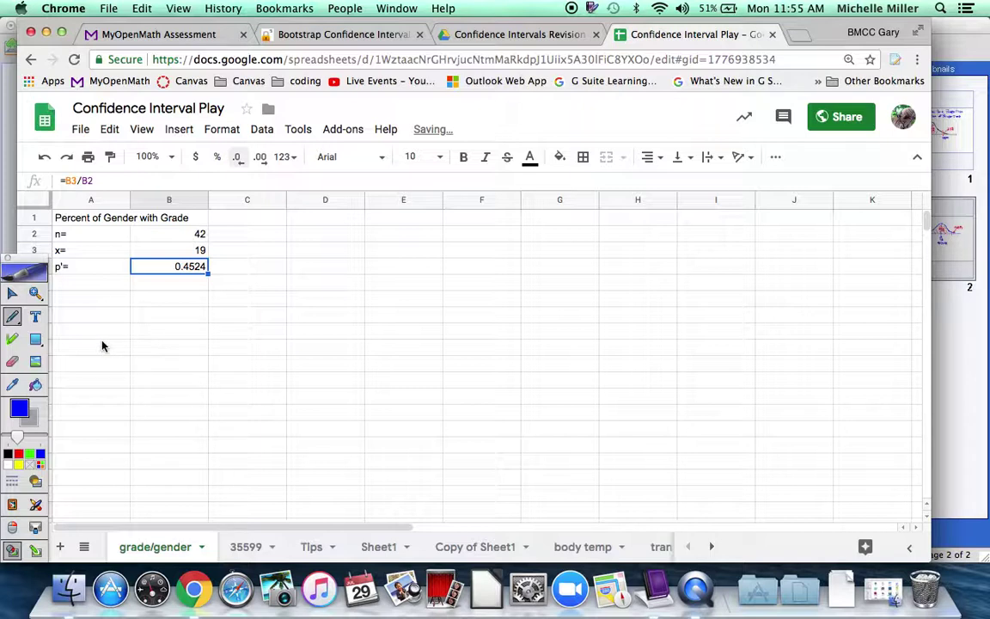
scroll(101, 345, up, 5)
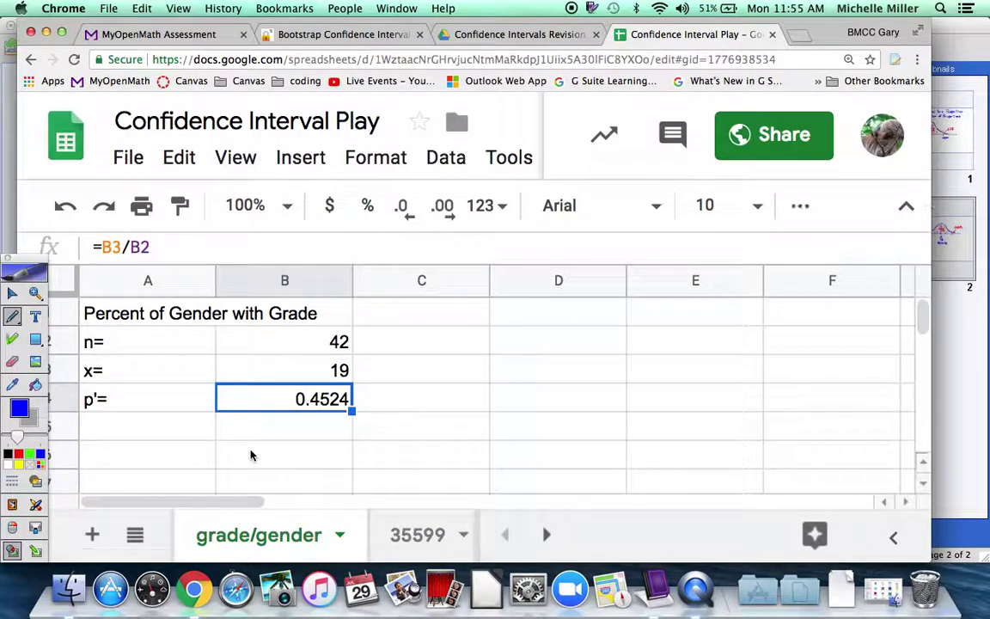
click(196, 434)
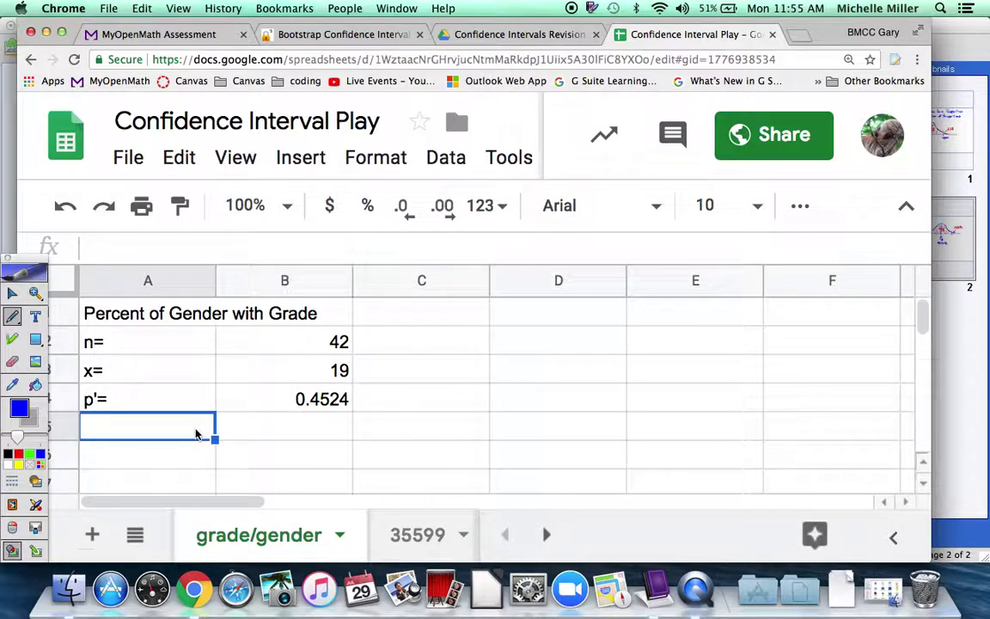
text(CL=)
click(283, 427)
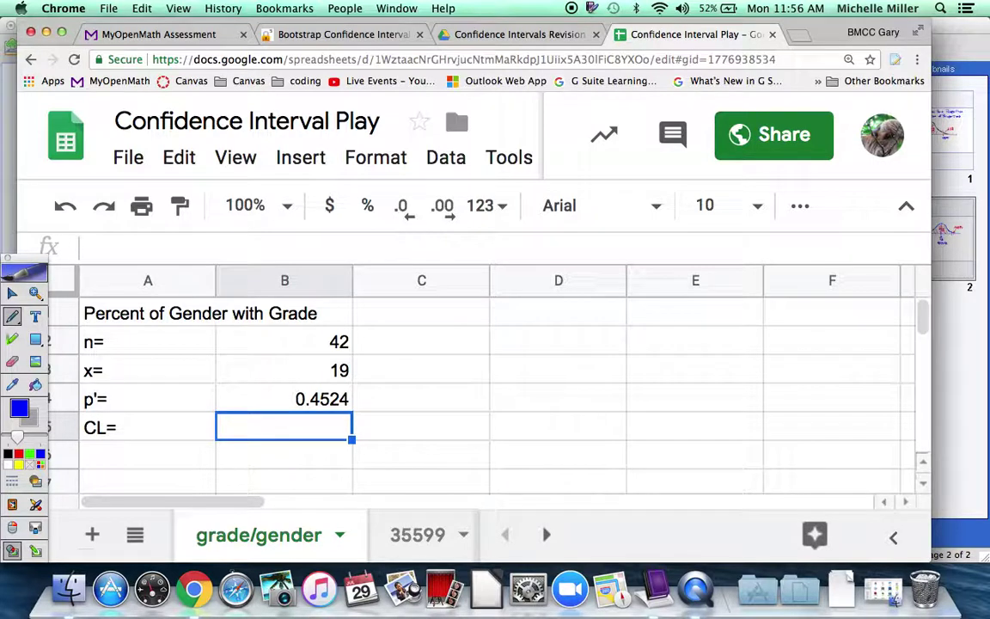
text(99%)
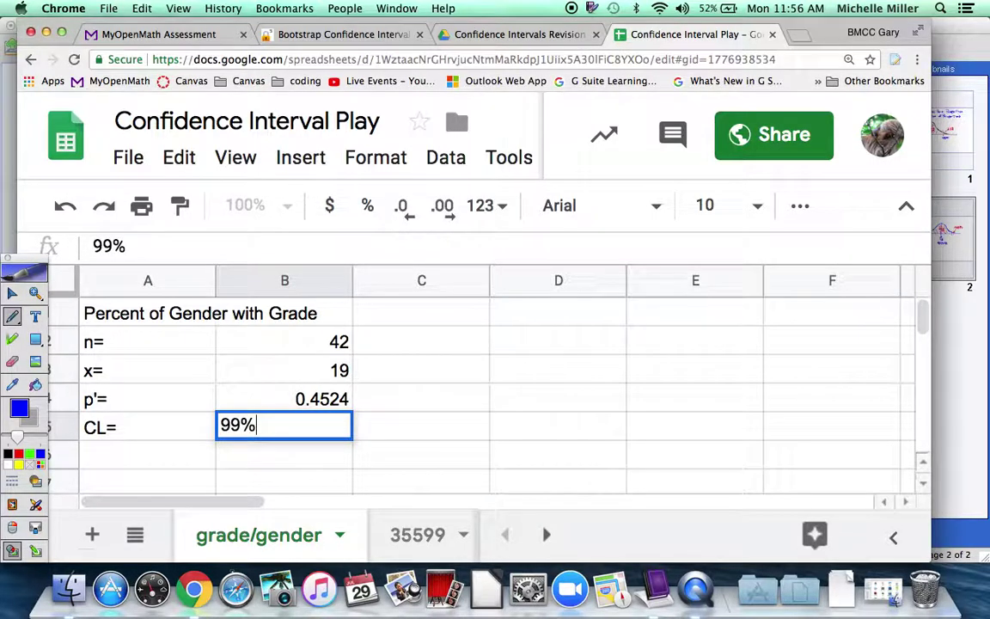
key(Return)
Step: Label cell A6 as lower and enter the lower bound 0.262 in B6
click(147, 454)
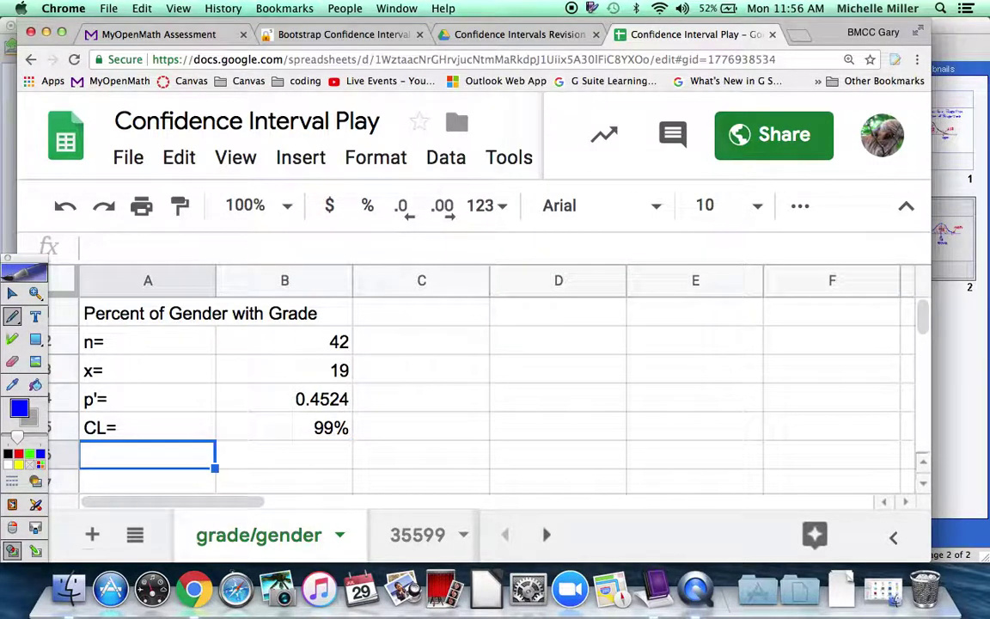
text(lower)
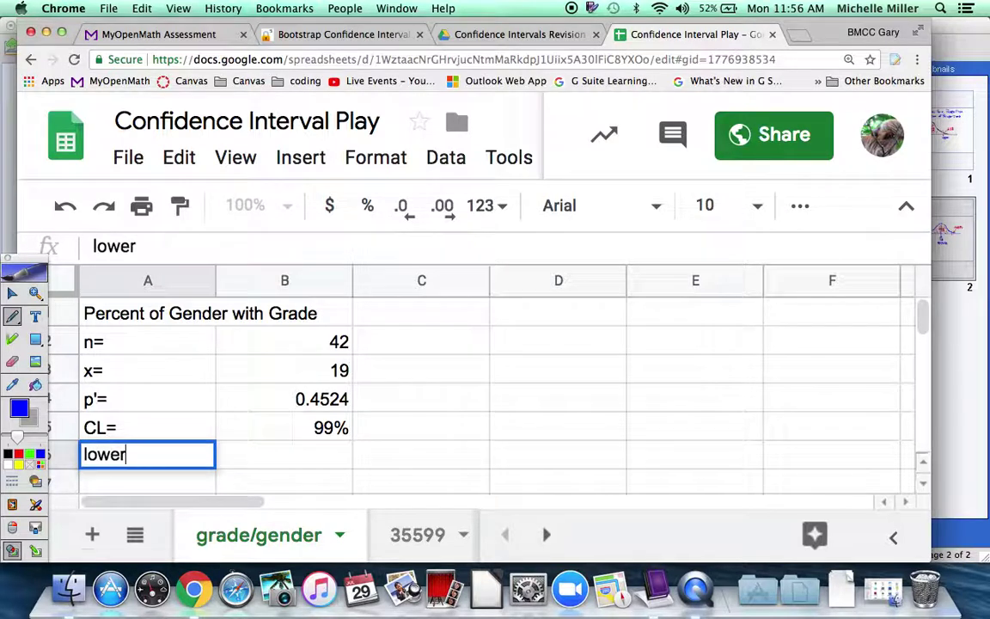
key(Tab)
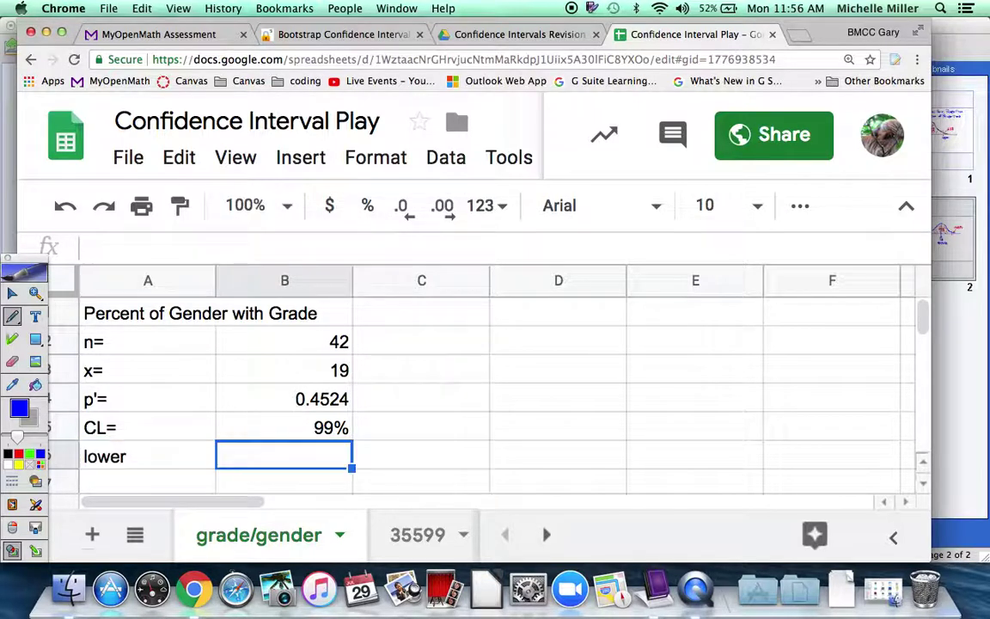
text(0.262)
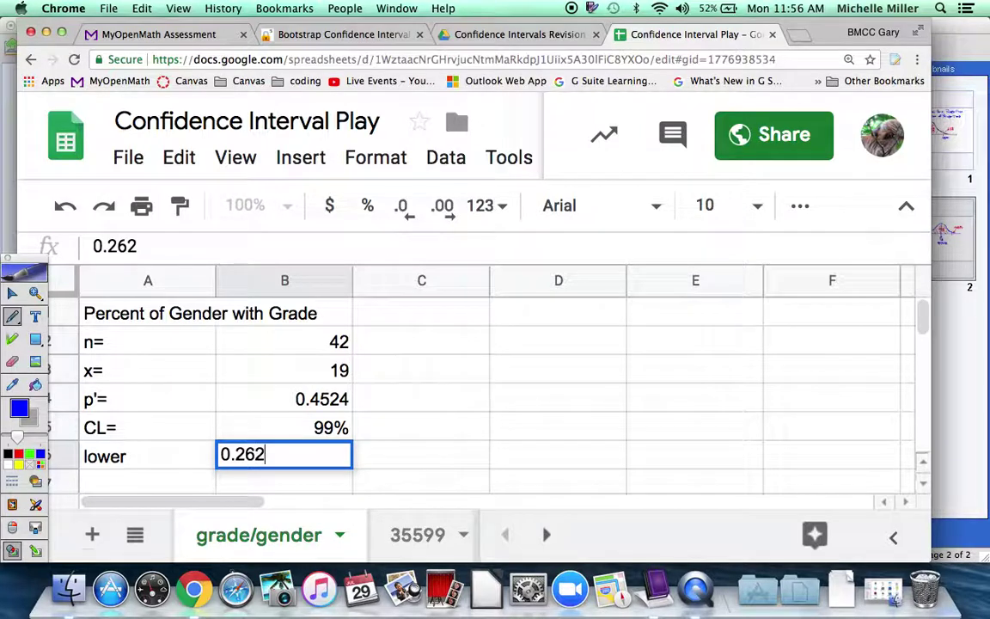
key(Return)
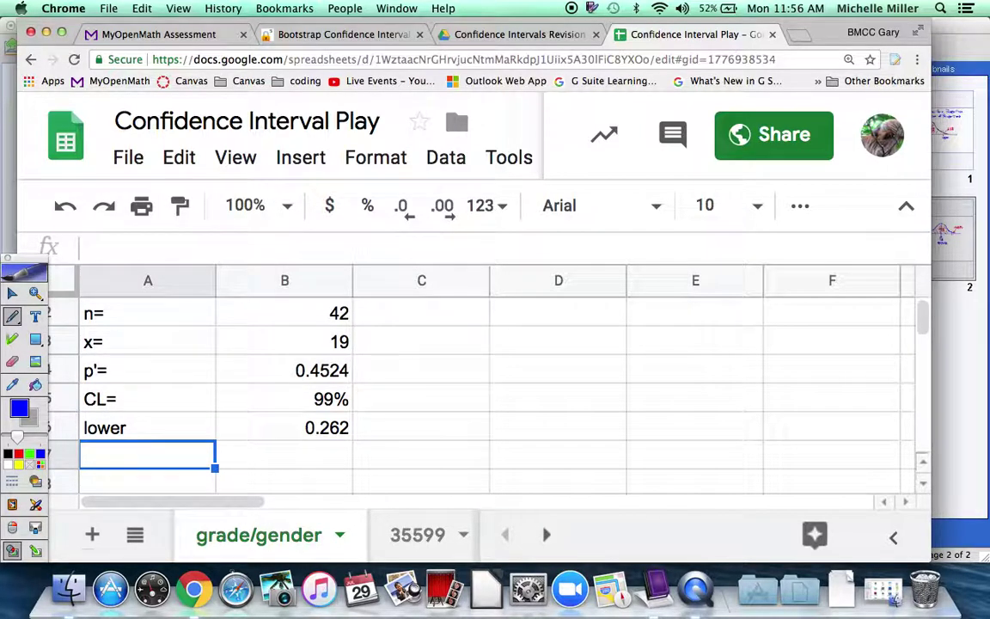
text(0.)
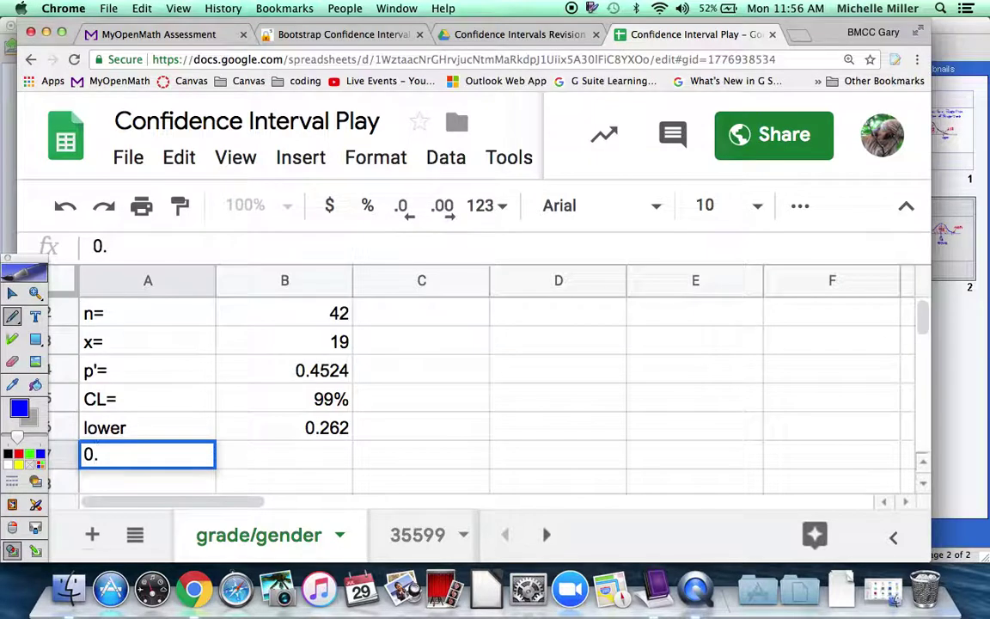
text(643)
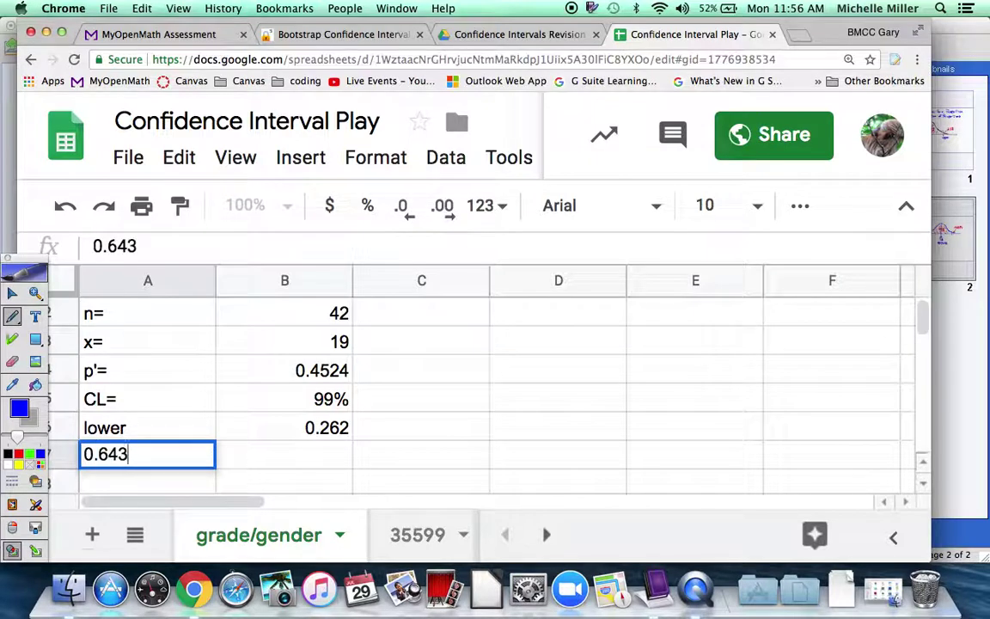
key(BackSpace)
key(BackSpace)
key(BackSpace)
key(BackSpace)
key(BackSpace)
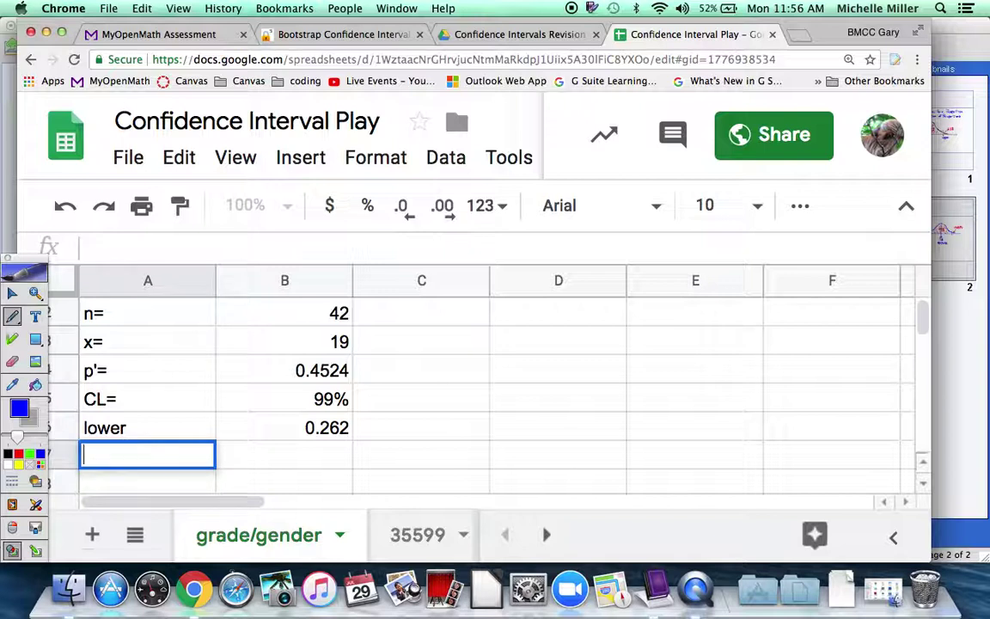
Step: Label cell A7 as Upper and enter the upper bound 0.643 in B7
text(Upper)
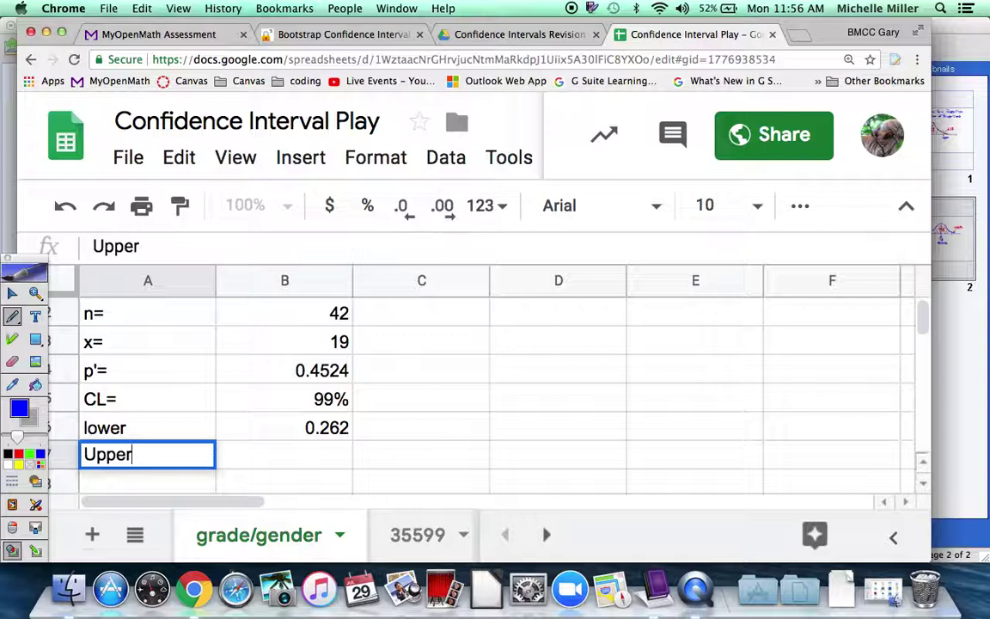
key(Return)
click(283, 427)
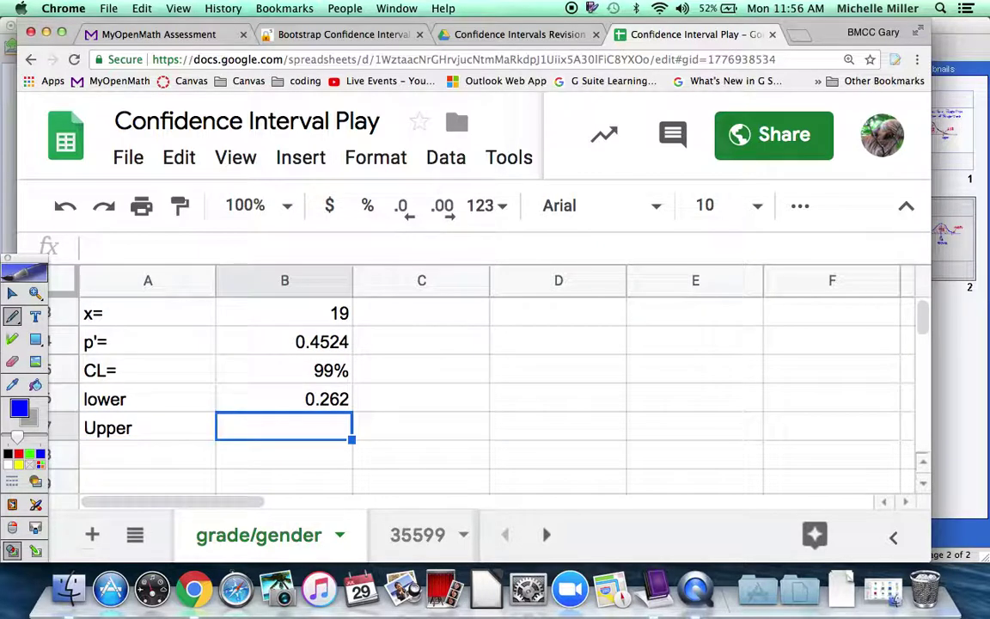
text(0.643)
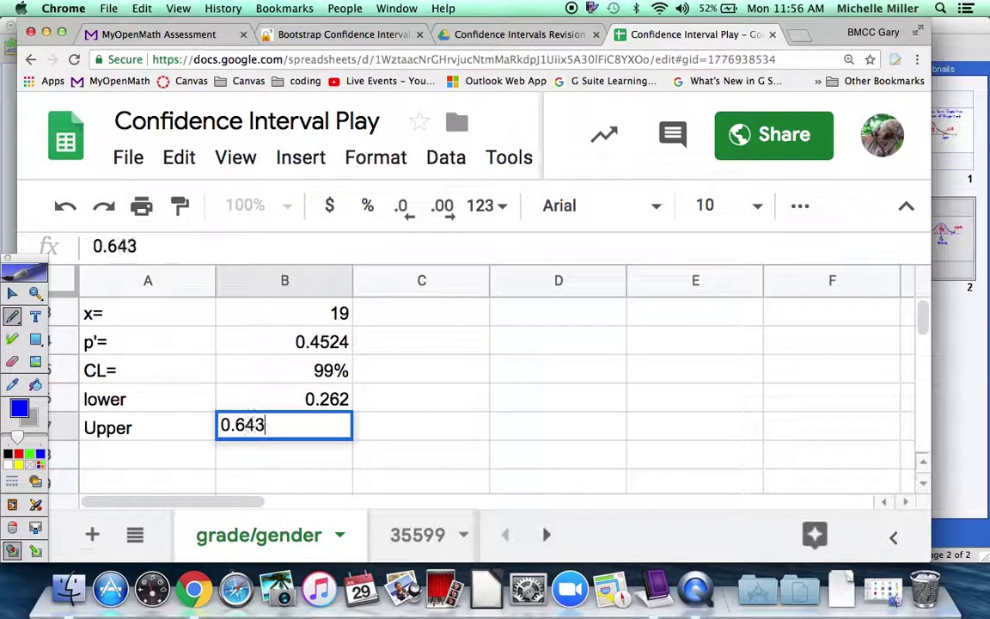
key(Return)
click(147, 453)
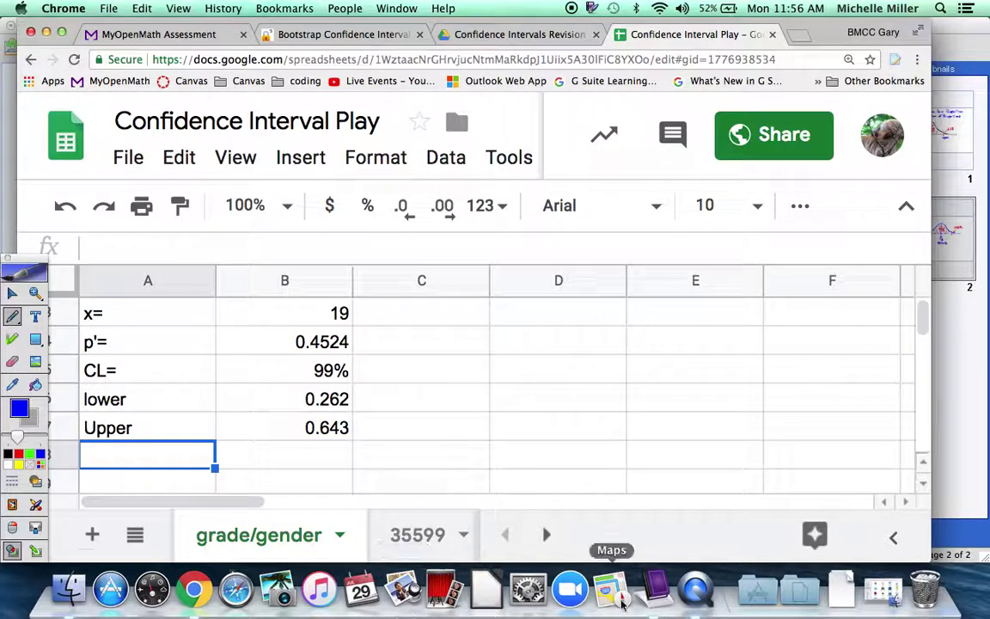
Step: Switch to the MimioStudio notebook and handwrite 0.262 and 0.643 in red beneath the lower and upper cutoffs of the bell curve
click(658, 589)
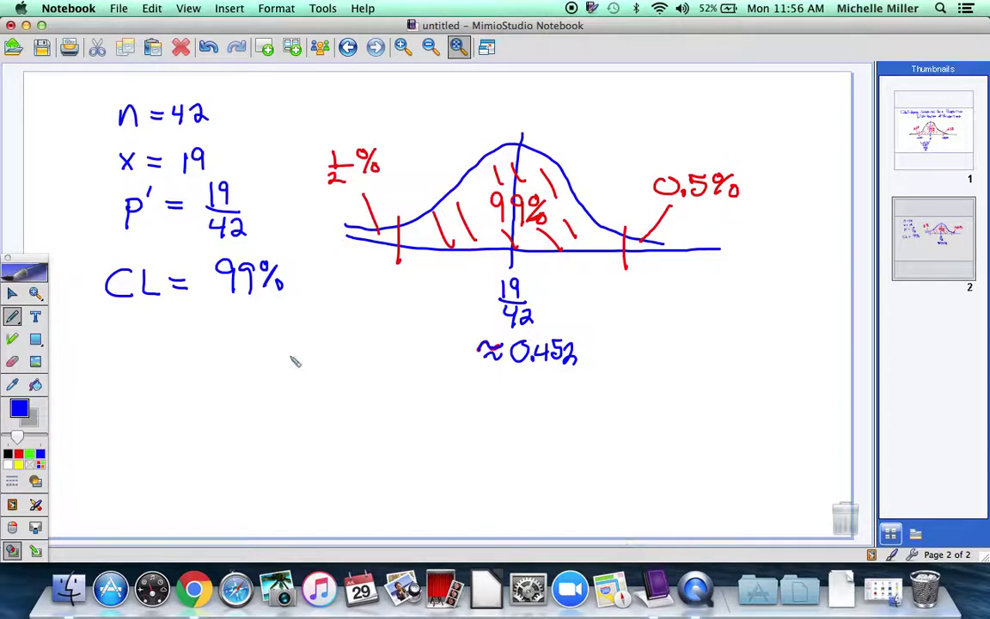
click(19, 454)
mouse_move(369, 276)
mouse_down()
mouse_move(359, 282)
mouse_move(371, 276)
mouse_move(404, 298)
mouse_move(441, 297)
mouse_move(418, 294)
mouse_up()
click(385, 293)
mouse_move(621, 283)
mouse_down()
mouse_move(687, 296)
mouse_move(678, 301)
mouse_up()
click(634, 299)
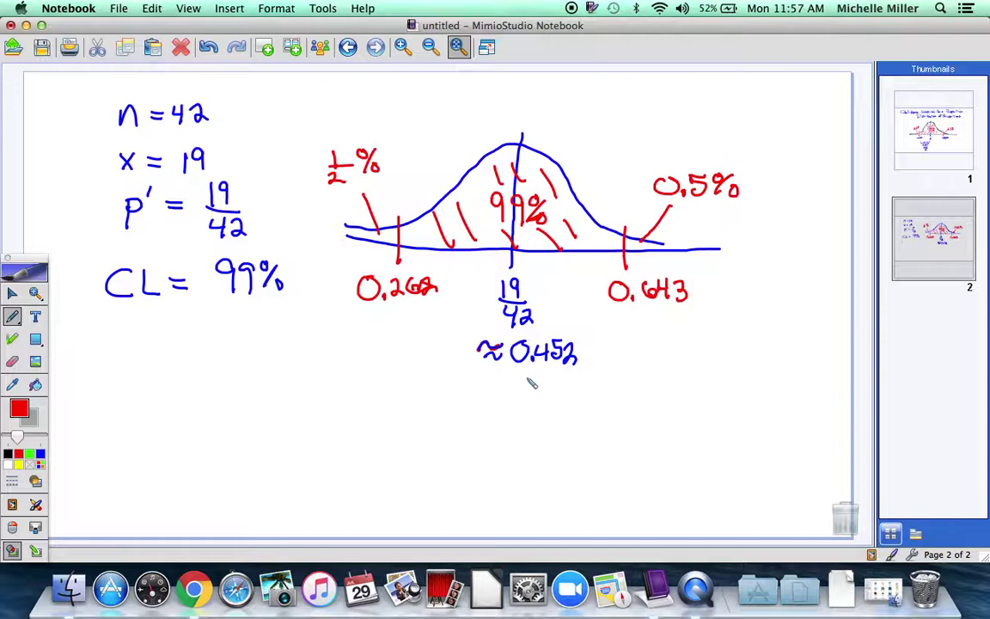
Step: Mark the interval and its upper half-width in red, and handwrite EBP = (0.643 − 0.262)/2 beneath the brace
mouse_move(521, 375)
mouse_down()
mouse_move(565, 389)
mouse_move(568, 397)
mouse_move(621, 366)
mouse_up()
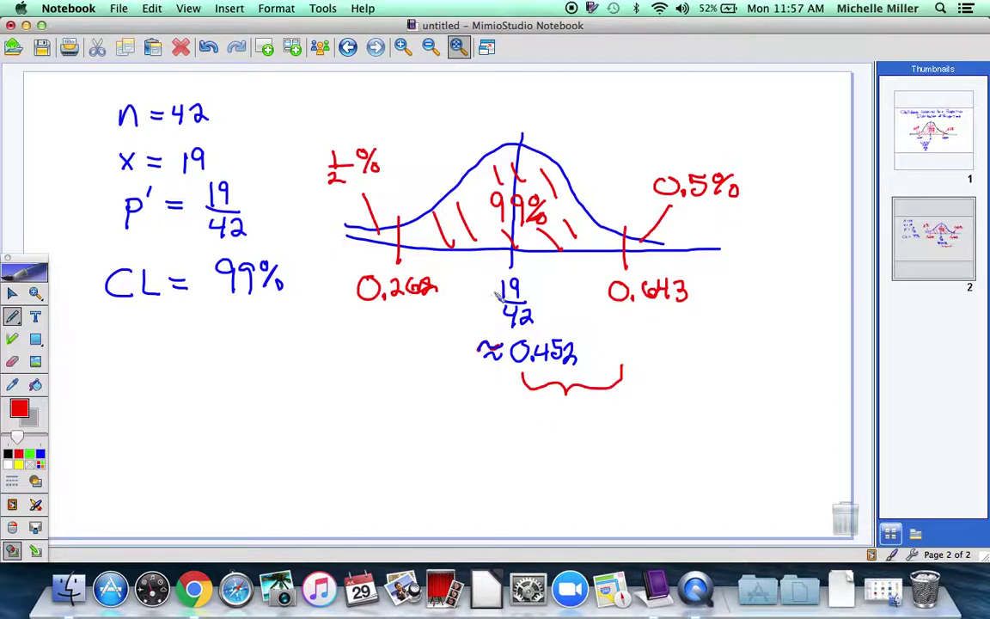
drag(400, 248, 624, 248)
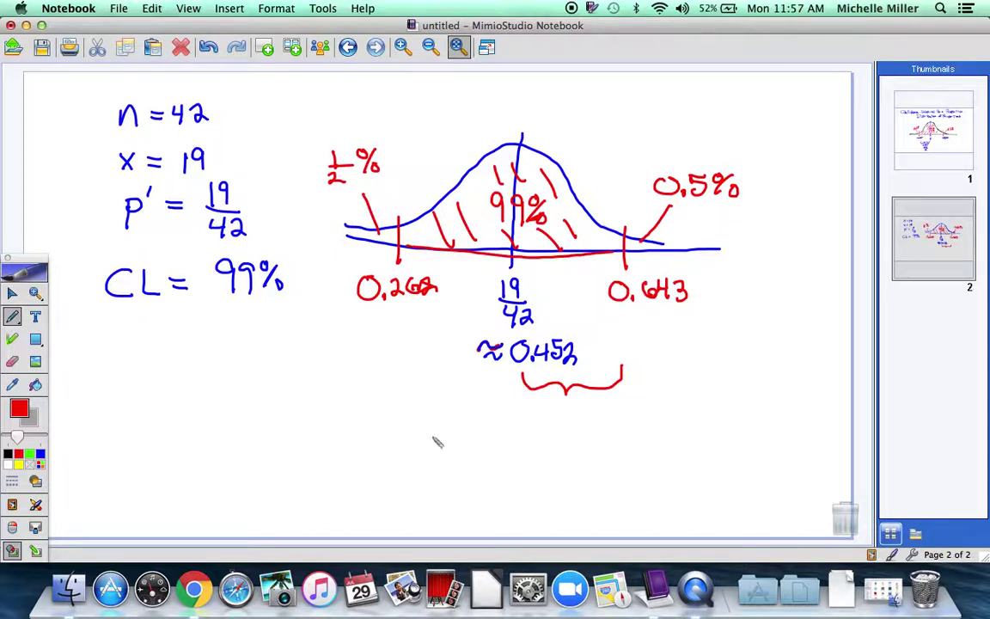
mouse_move(422, 407)
mouse_down()
mouse_move(441, 437)
mouse_move(441, 407)
mouse_move(445, 443)
mouse_up()
mouse_move(446, 407)
mouse_down()
mouse_move(464, 439)
mouse_move(479, 438)
mouse_move(476, 411)
mouse_move(474, 443)
mouse_up()
mouse_move(474, 411)
mouse_down()
mouse_move(475, 425)
mouse_move(520, 425)
mouse_move(547, 441)
mouse_move(575, 417)
mouse_move(597, 432)
mouse_up()
click(587, 433)
drag(613, 419, 627, 429)
mouse_move(623, 417)
mouse_down()
mouse_move(669, 423)
mouse_move(687, 440)
mouse_move(721, 426)
mouse_move(717, 439)
mouse_move(739, 422)
mouse_move(740, 442)
mouse_move(764, 424)
mouse_move(760, 443)
mouse_move(801, 441)
mouse_up()
click(686, 431)
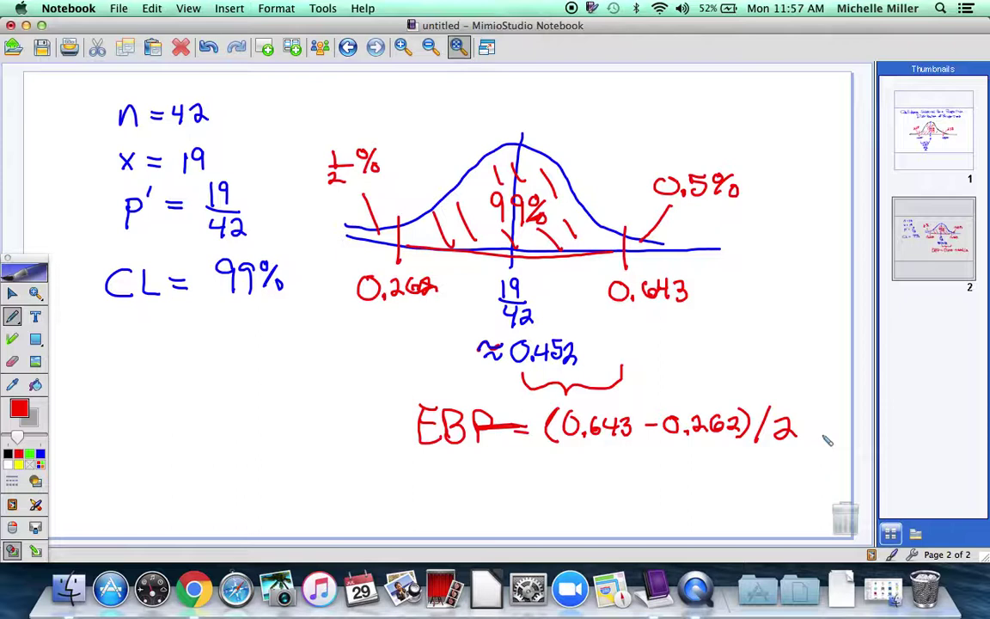
Step: Switch to the Confidence Interval Play spreadsheet in Chrome, label cell A8 as EBP and begin a formula in B8
click(195, 591)
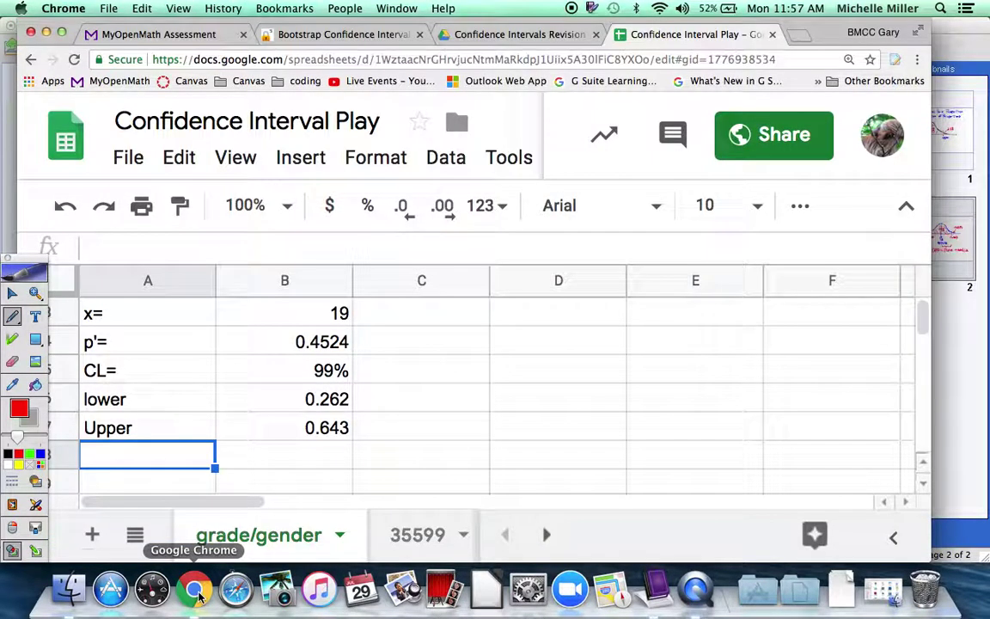
text(EBP)
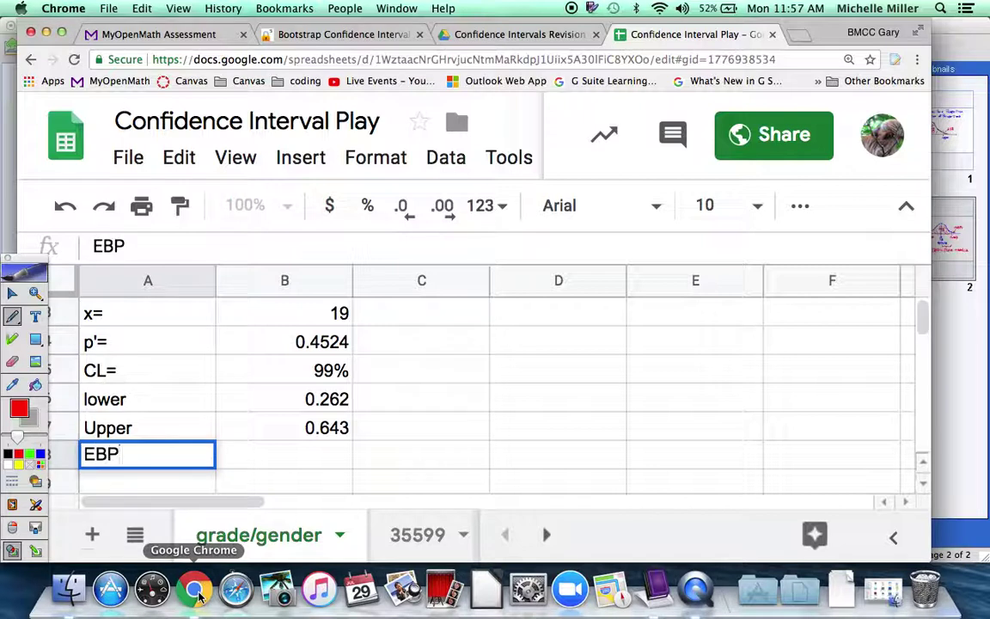
key(Tab)
text(=)
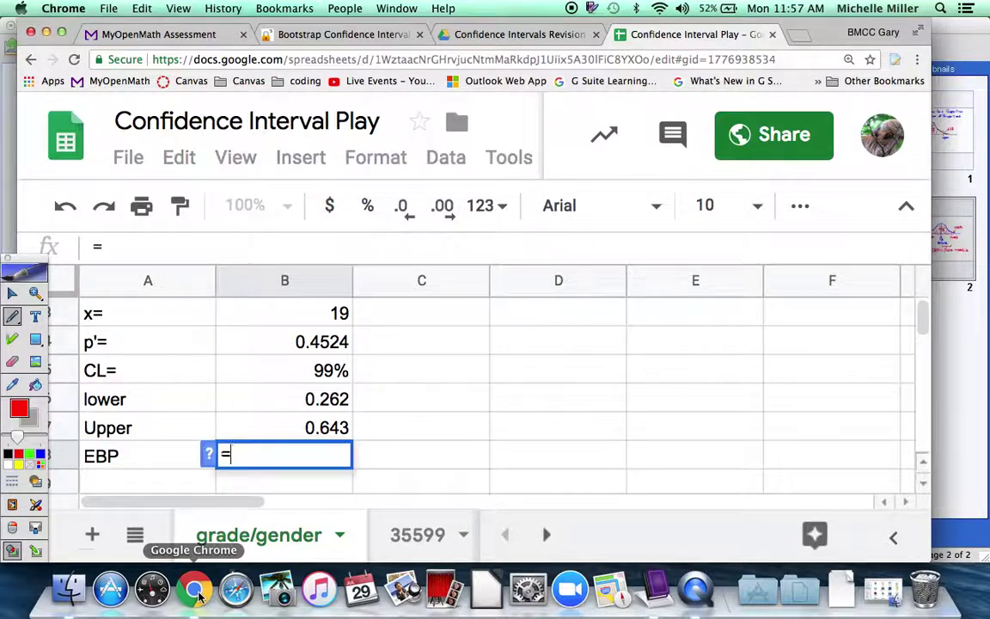
key(Up)
key(BackSpace)
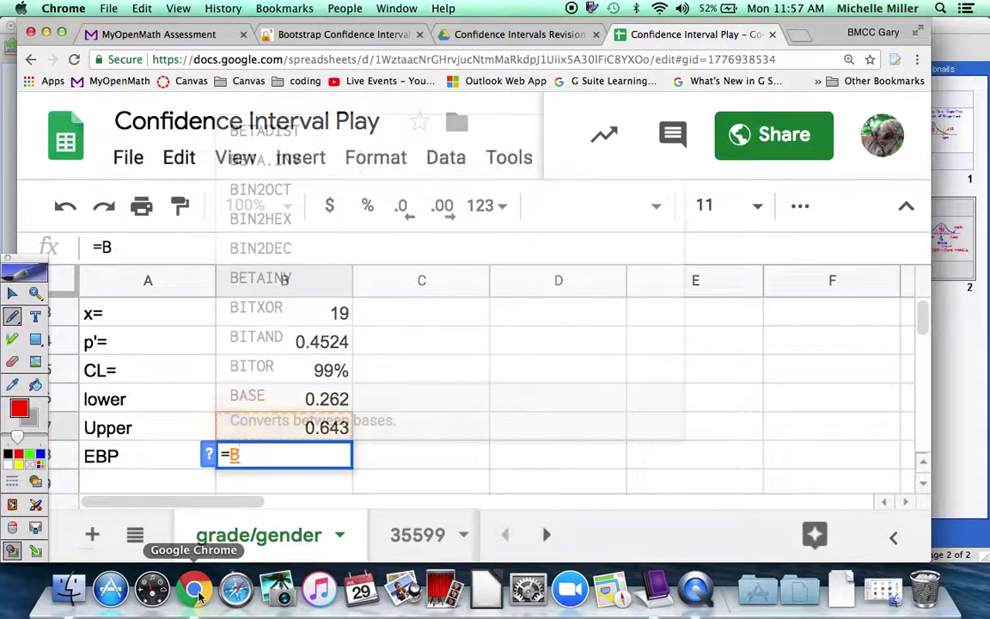
text(()
key(BackSpace)
key(BackSpace)
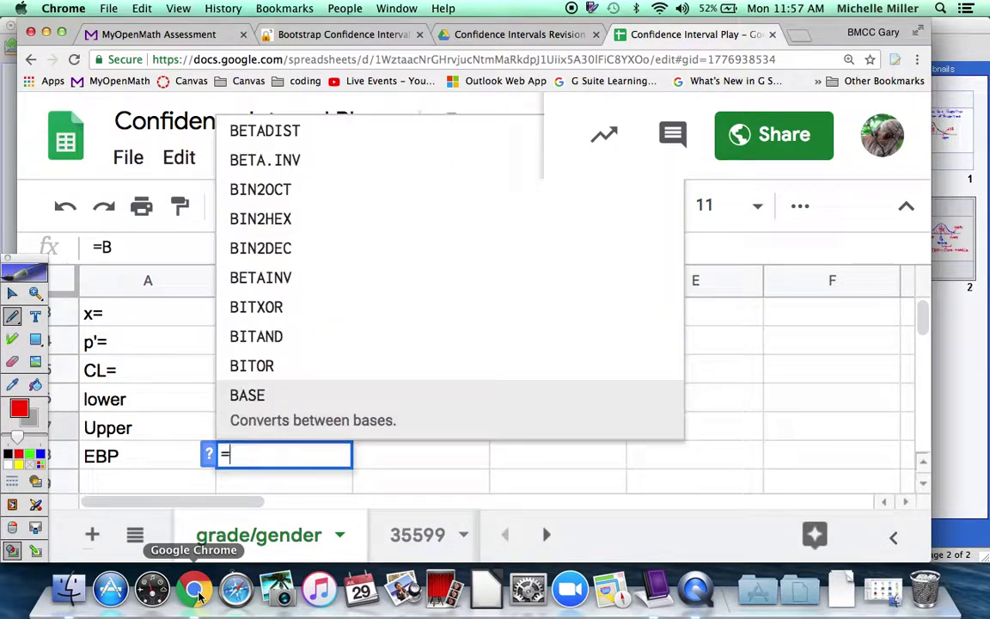
Step: Complete the formula =(B7-B6)/2 in cell B8 to compute the error bound
text(()
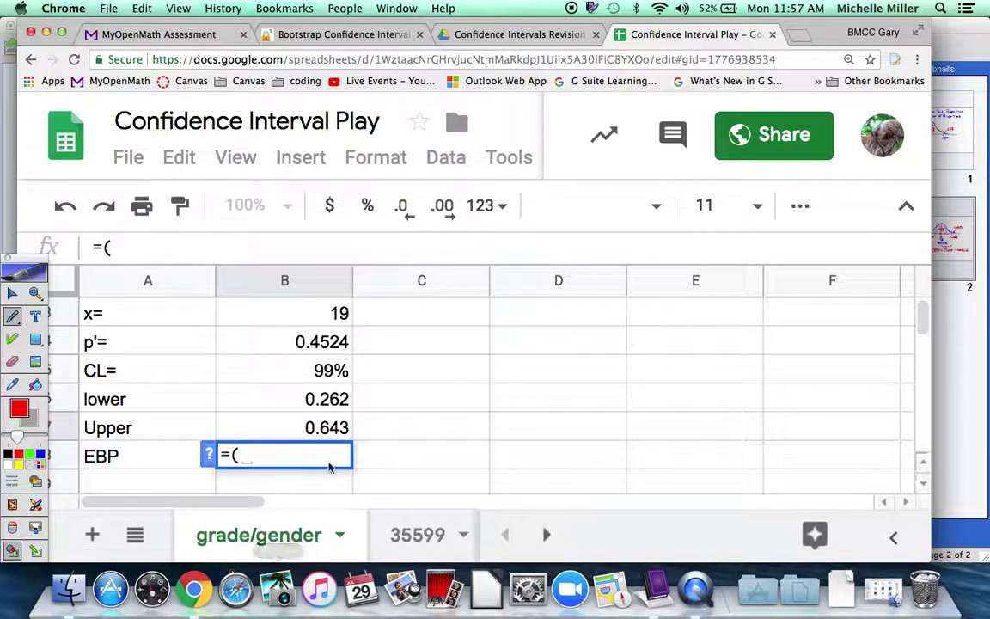
click(325, 434)
text(-B7)
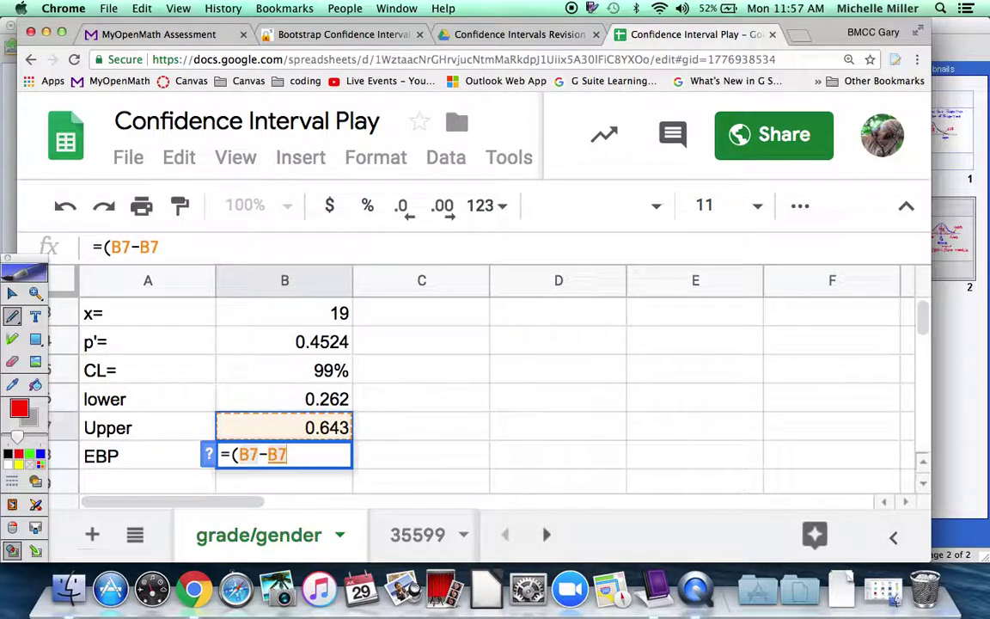
key(Up)
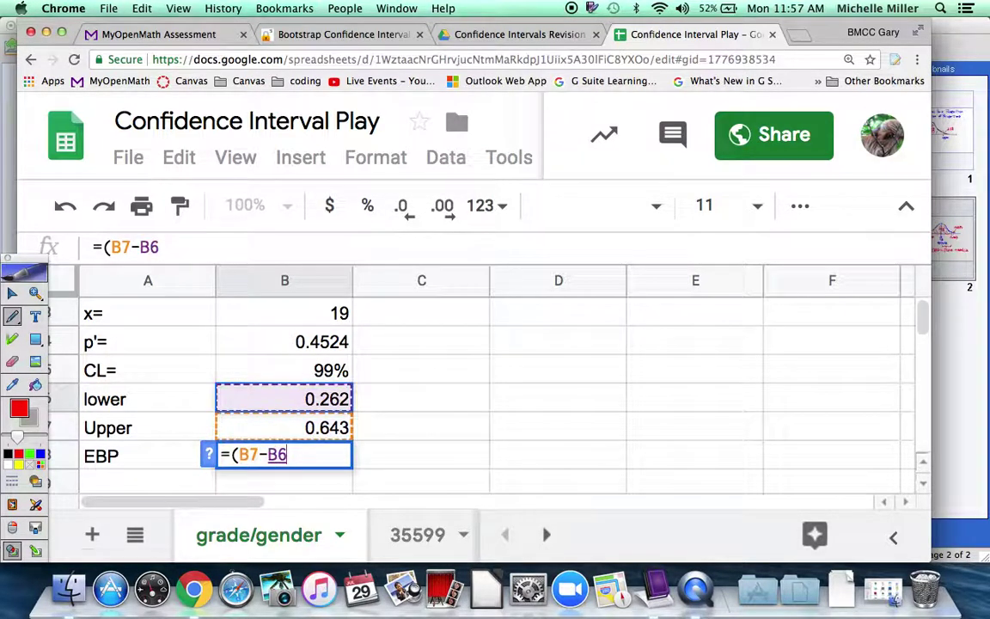
text()/2)
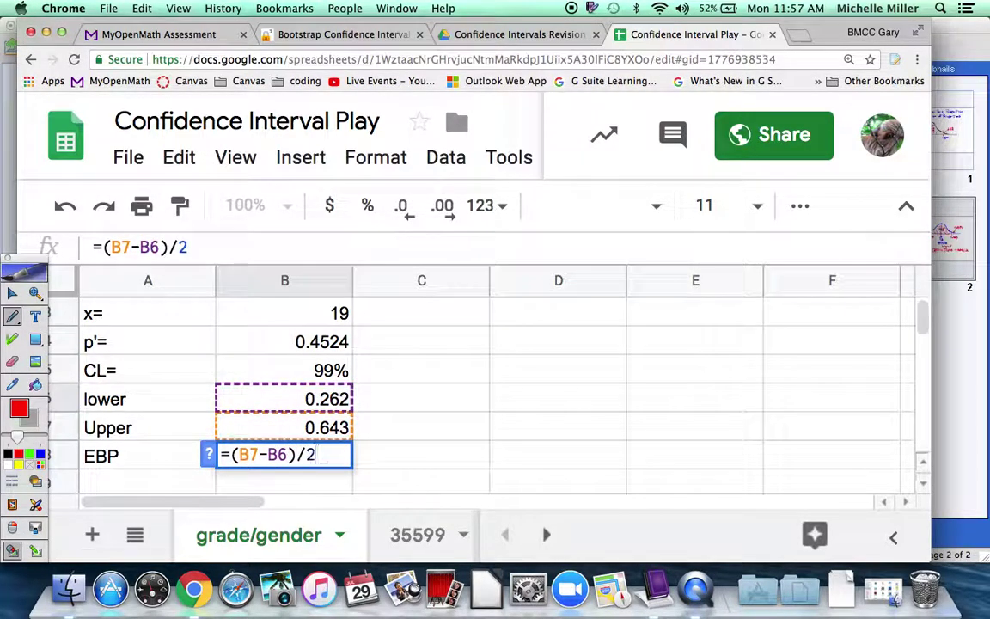
key(Return)
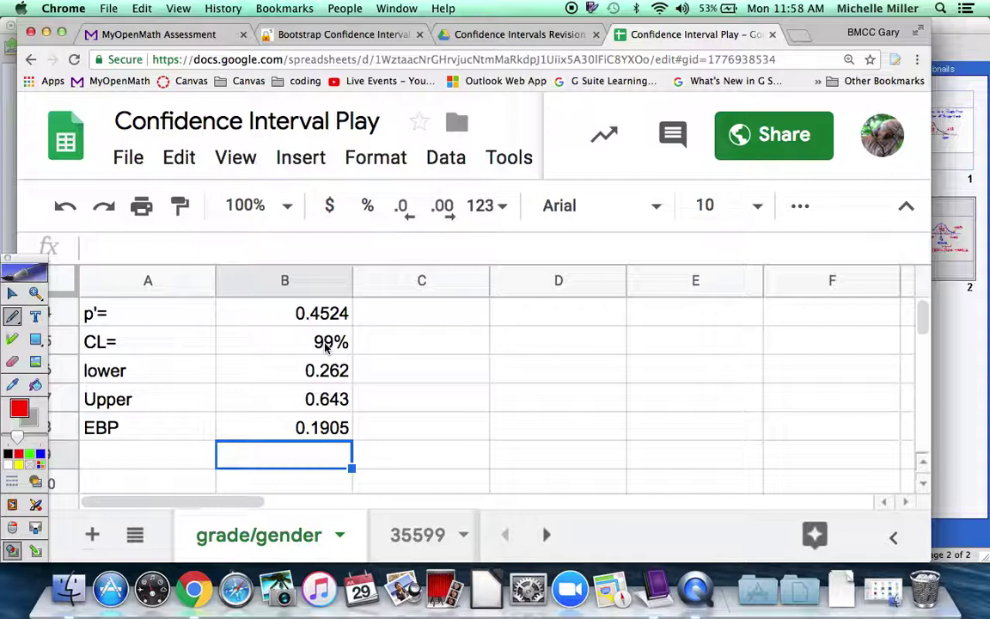
scroll(325, 343, up, 1)
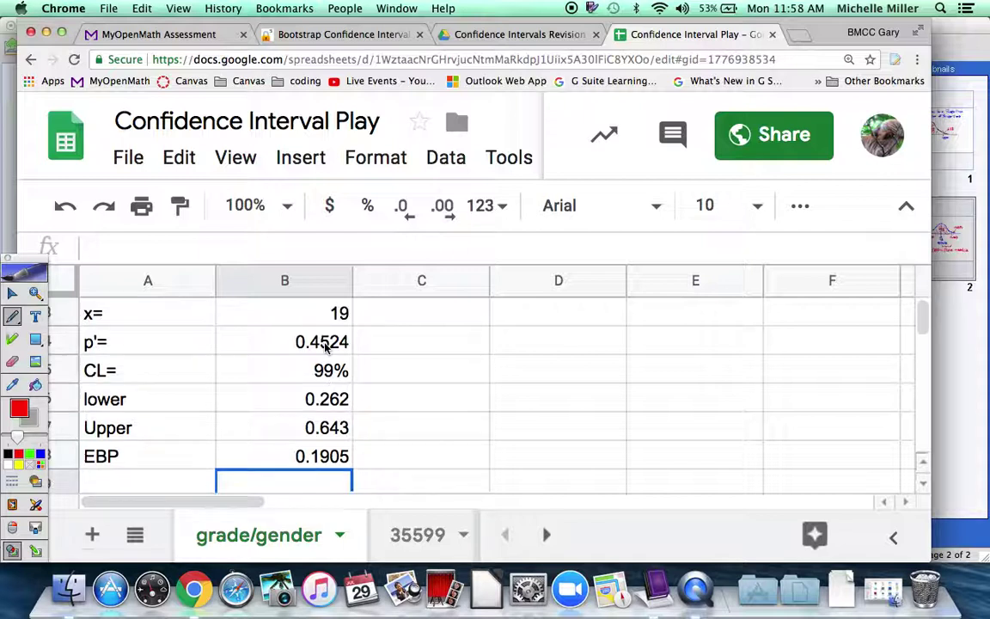
scroll(325, 343, up, 1)
click(341, 315)
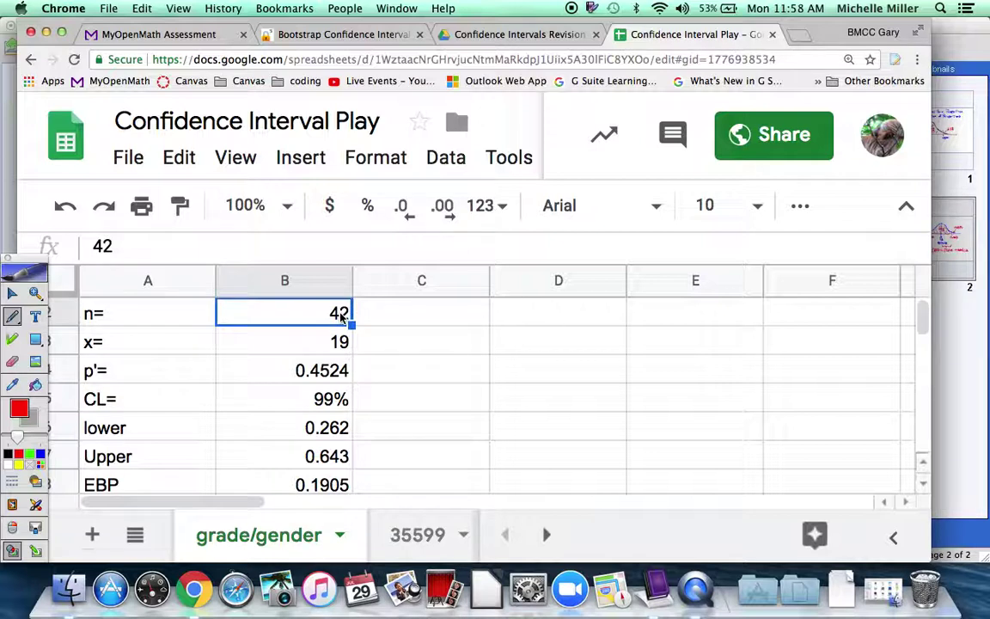
scroll(341, 316, down, 1)
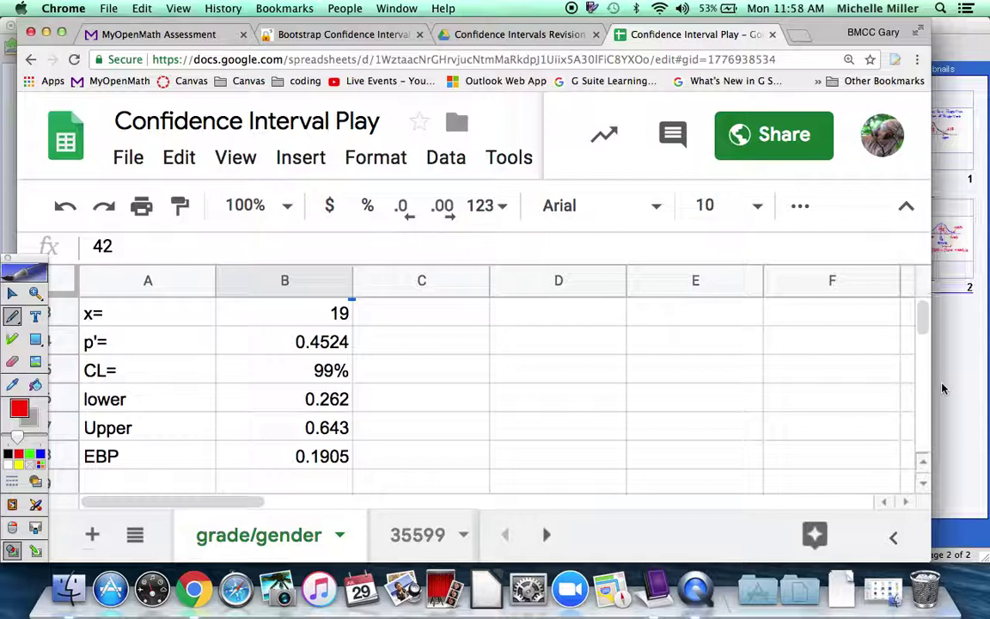
Step: Switch to the MimioStudio notebook and handwrite ≈ 0.1905 in red beneath the EBP formula, checking the digits against the spreadsheet in Chrome
click(954, 46)
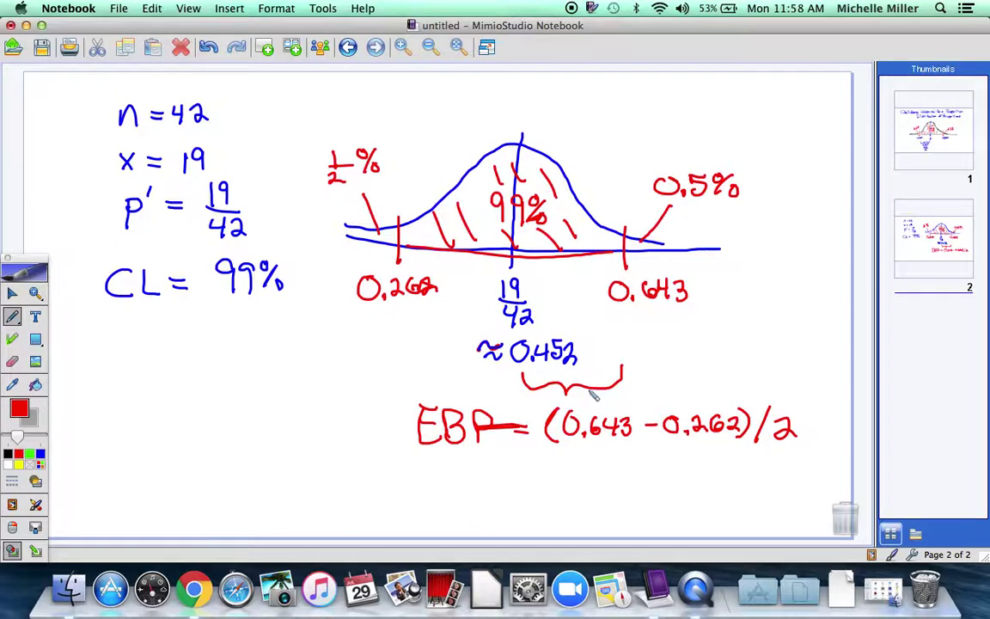
mouse_move(520, 472)
mouse_down()
mouse_move(547, 468)
mouse_move(547, 486)
mouse_move(579, 472)
mouse_move(637, 492)
mouse_up()
click(598, 488)
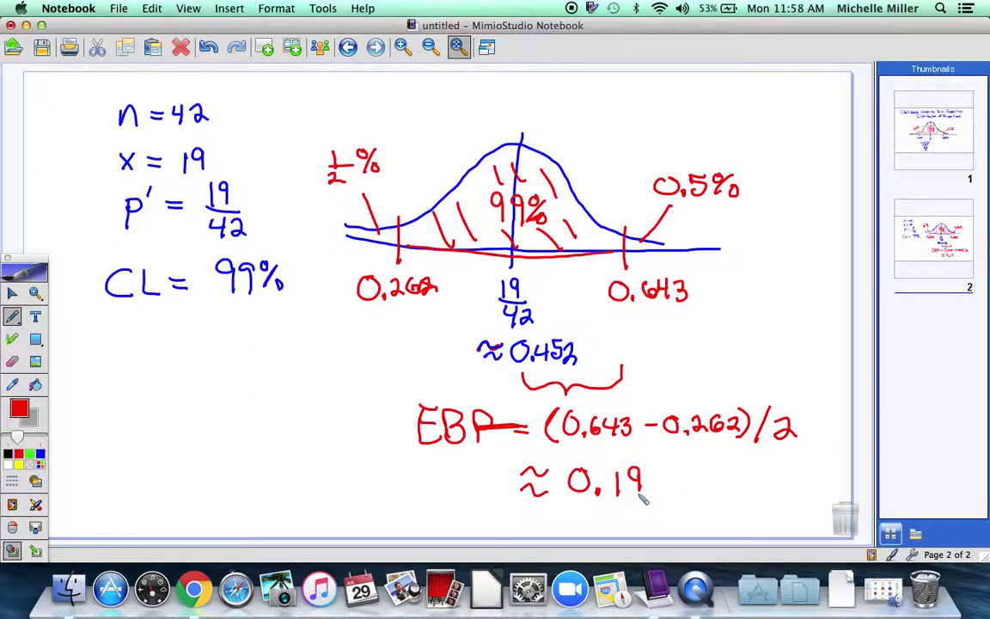
click(195, 590)
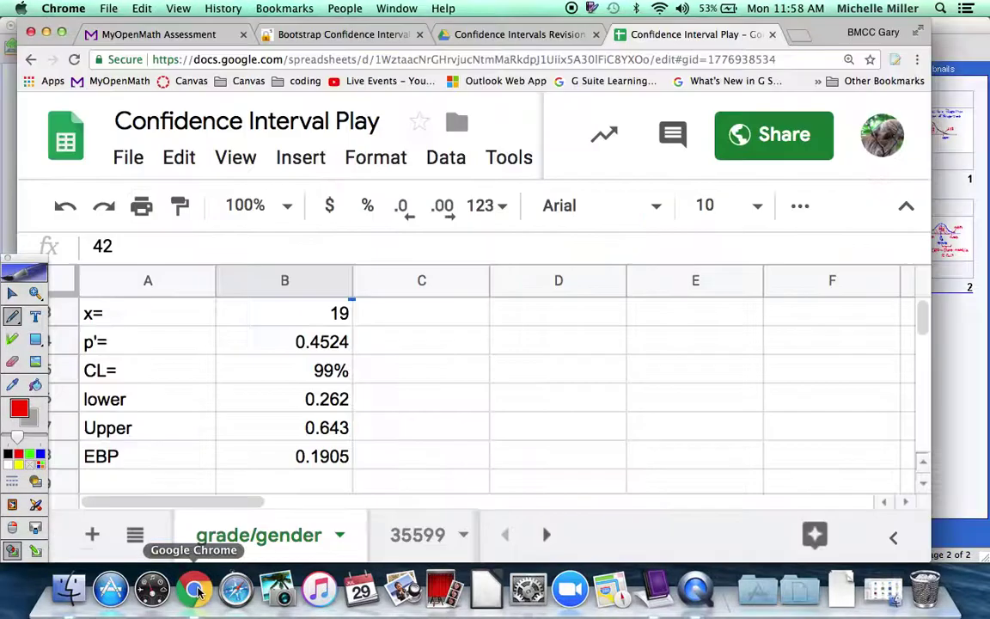
click(654, 588)
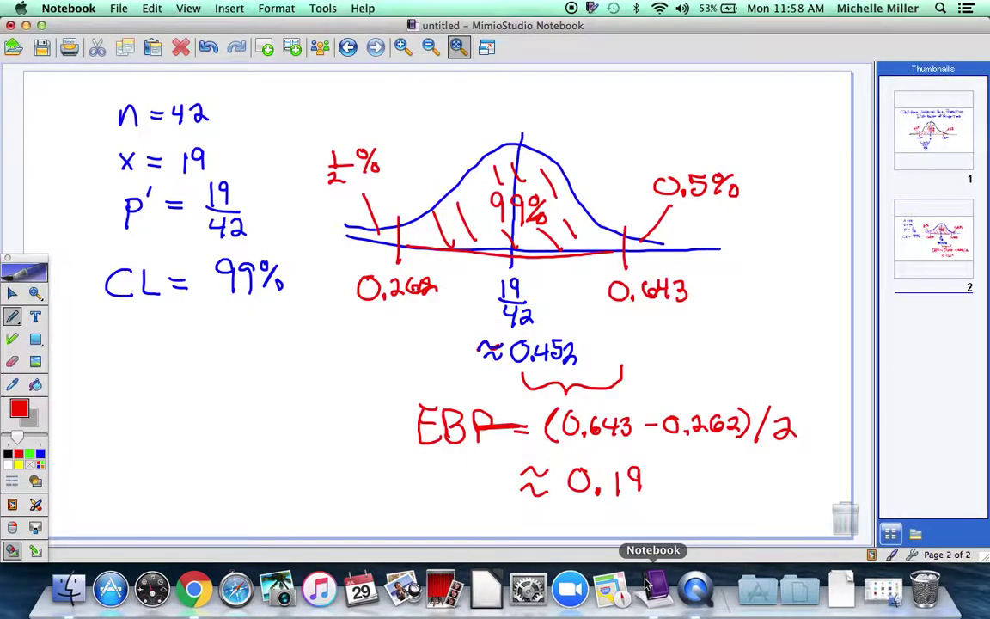
click(651, 480)
mouse_move(663, 472)
mouse_down()
mouse_move(676, 472)
mouse_move(669, 494)
mouse_up()
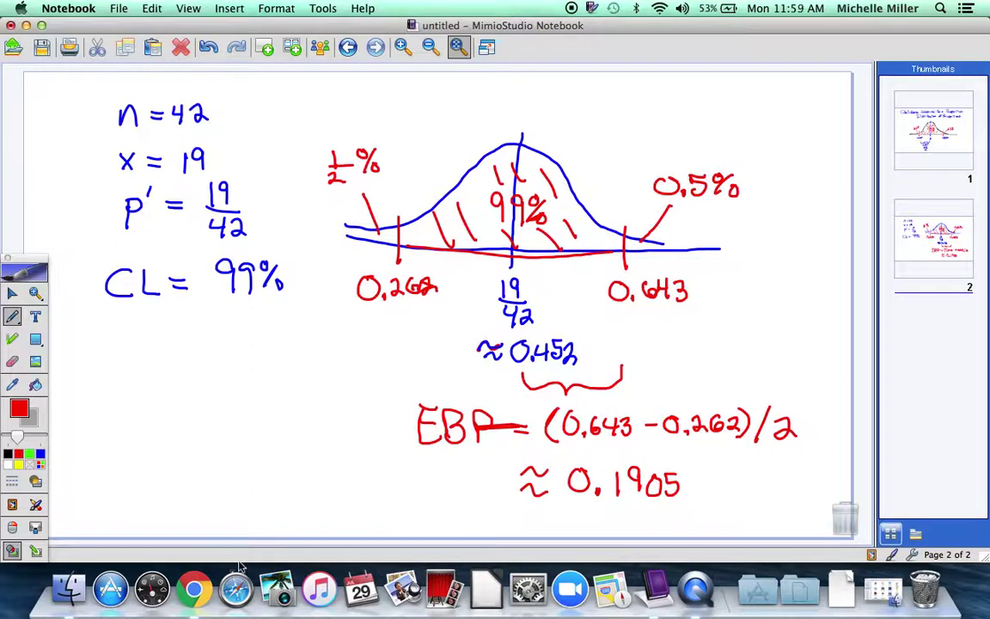
Step: Return to the StatKey page in Chrome, reset the bootstrap dotplot and generate 5000 new samples in batches of 1000
click(194, 589)
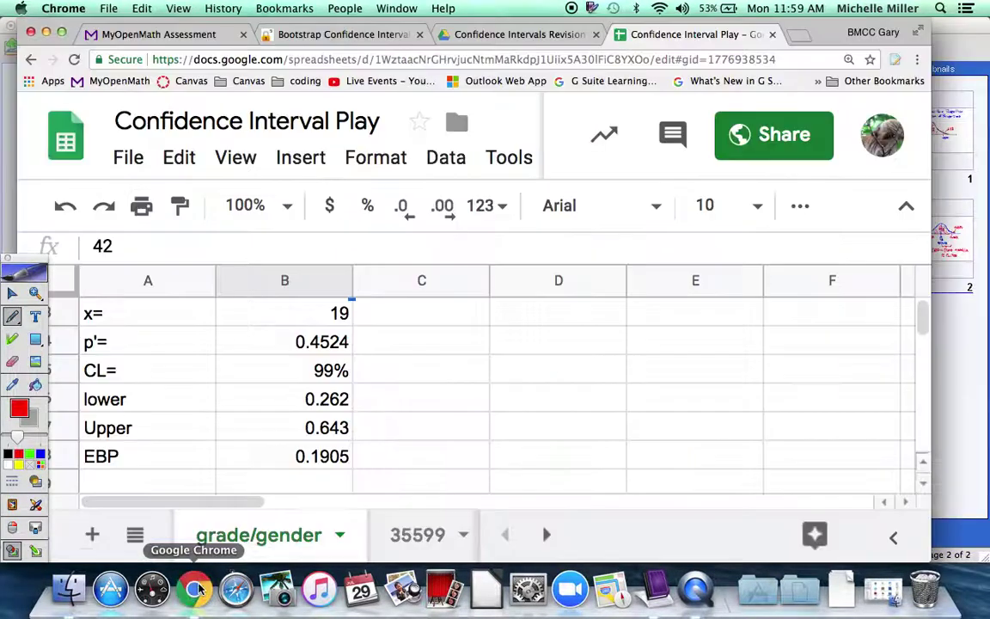
click(311, 37)
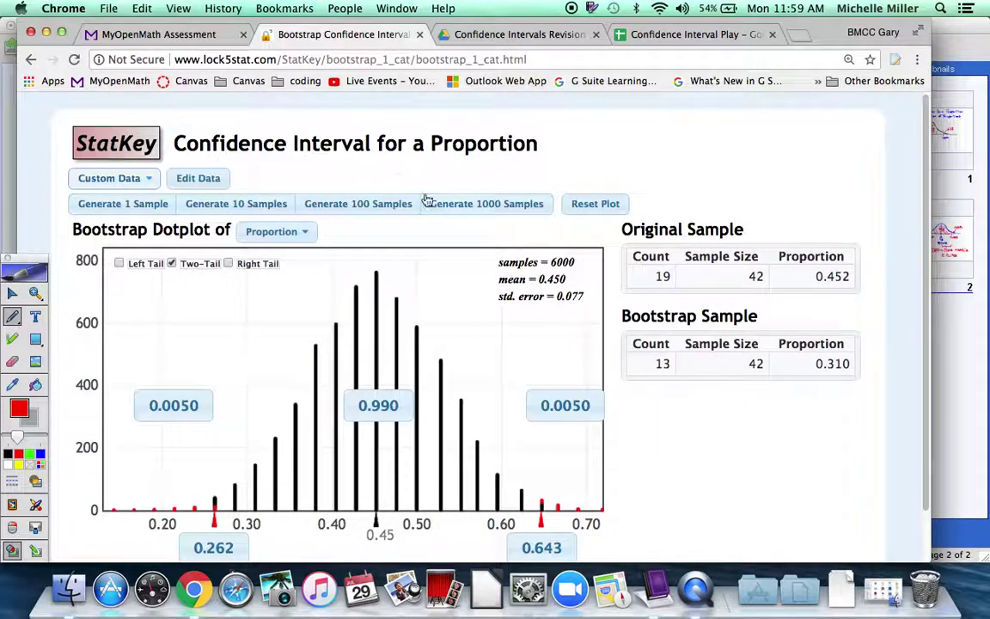
click(585, 208)
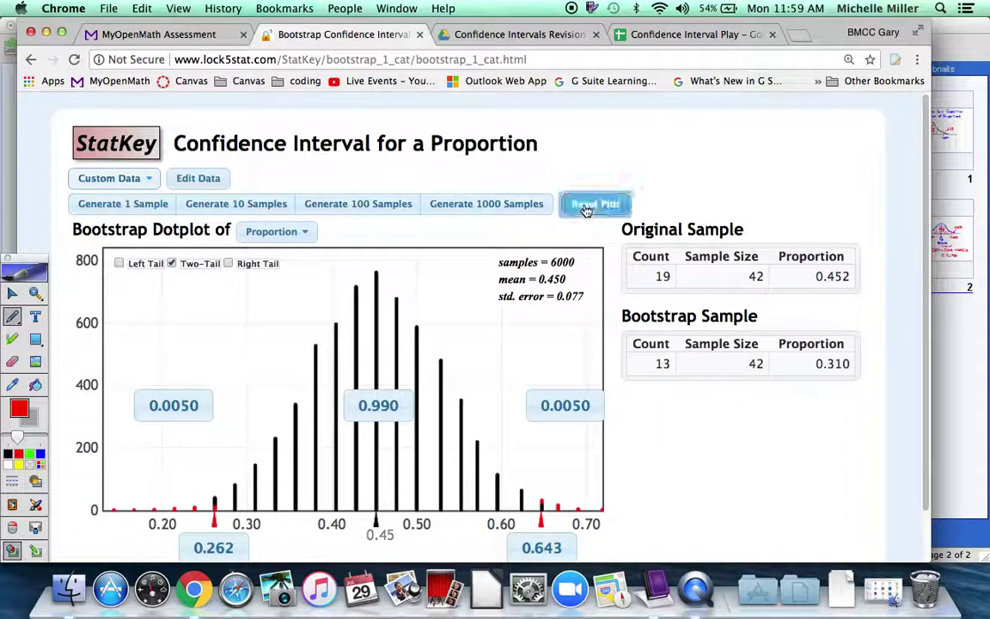
click(512, 207)
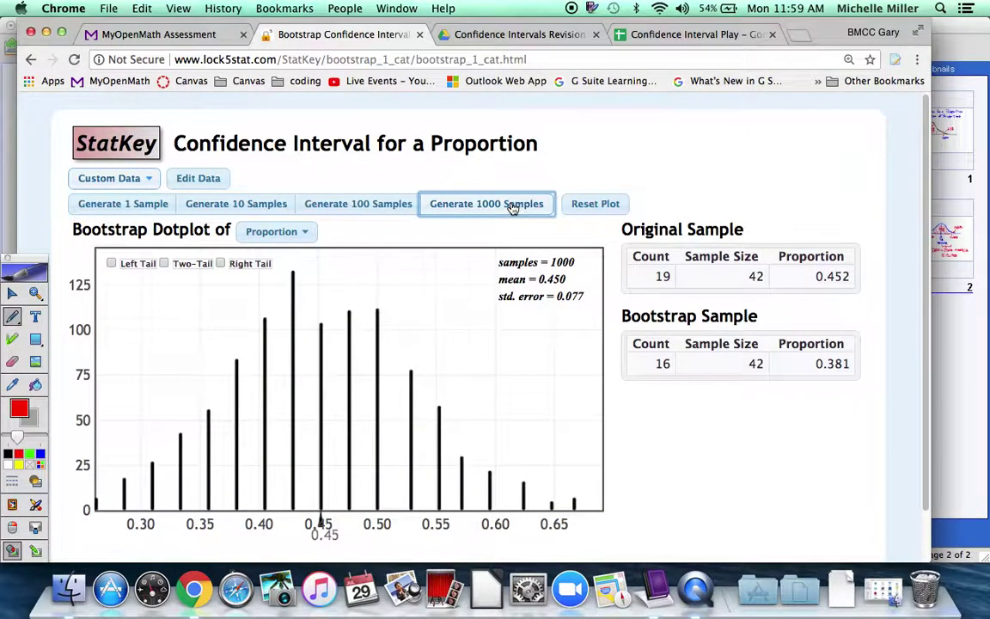
click(512, 207)
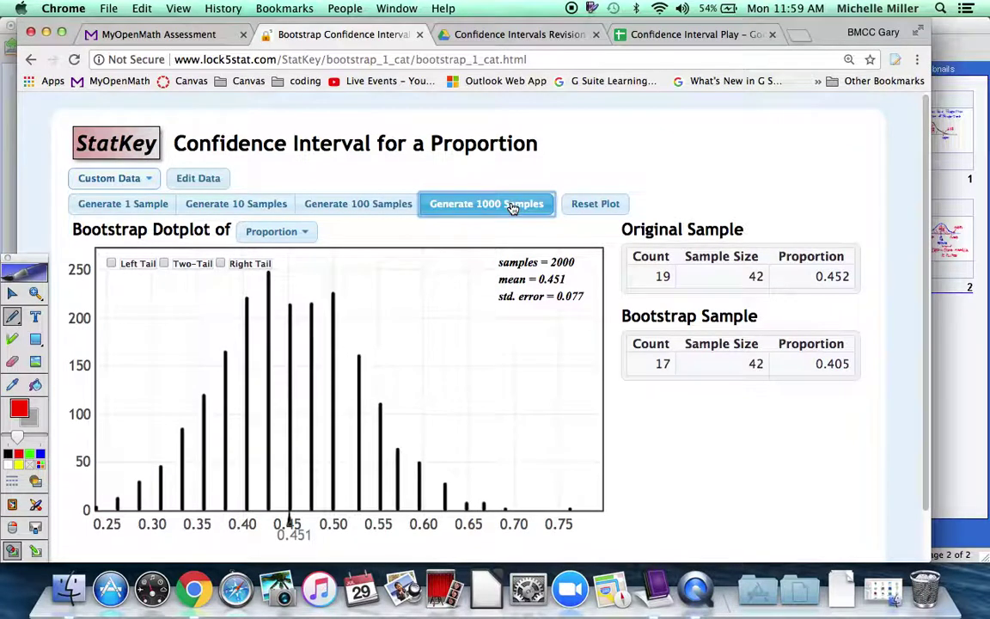
click(512, 206)
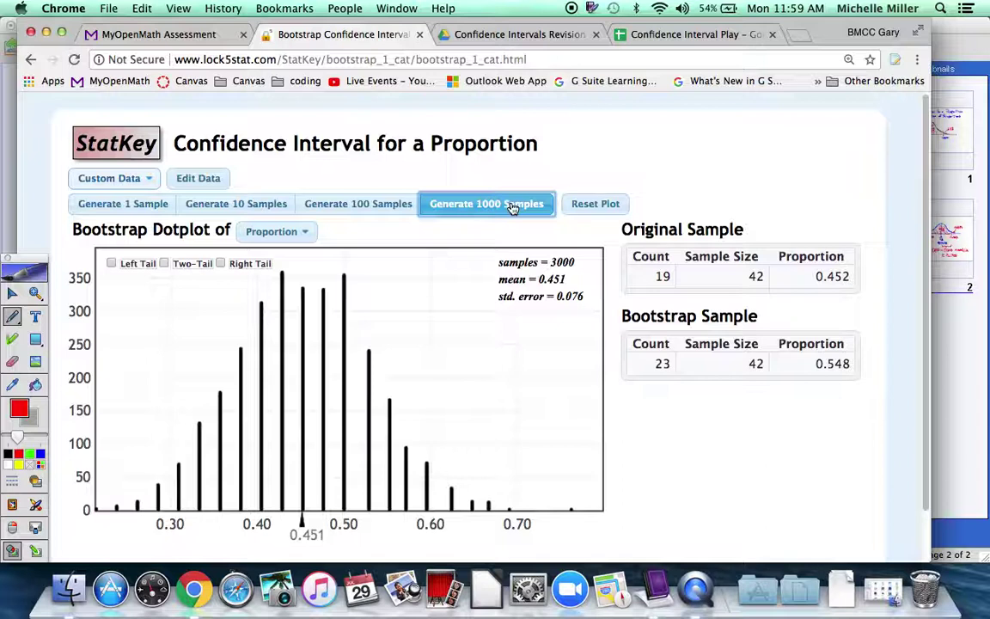
click(513, 206)
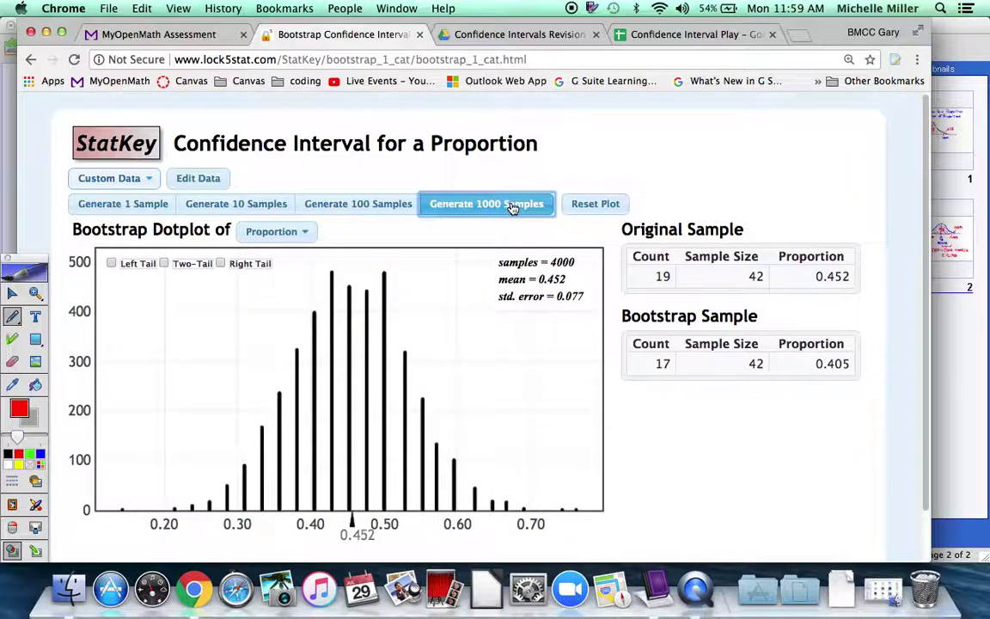
click(512, 206)
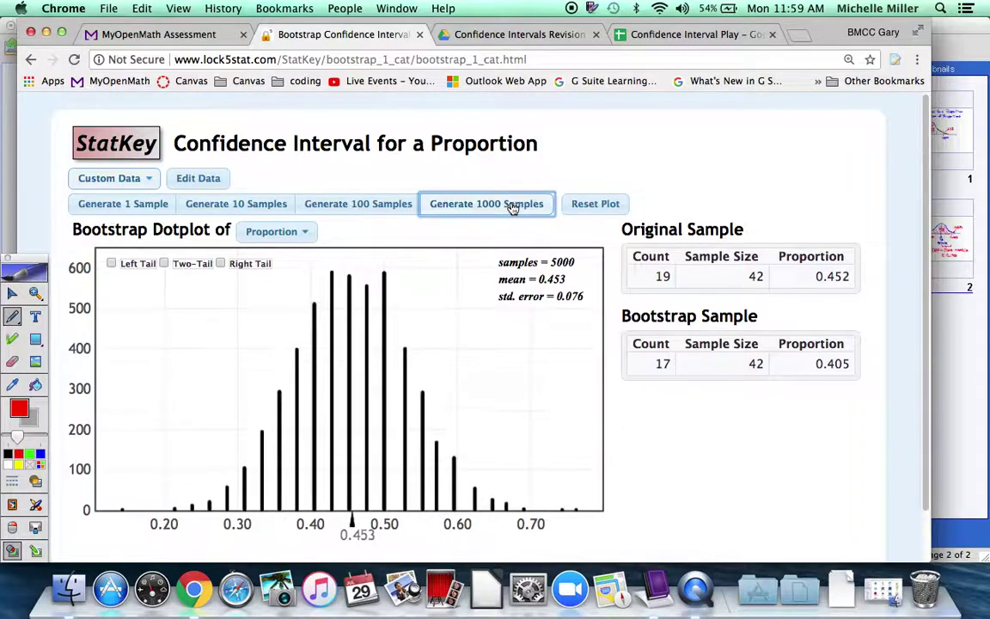
Step: Show the two-tail cutoffs on the new dotplot and set the central proportion to 0.99
click(164, 263)
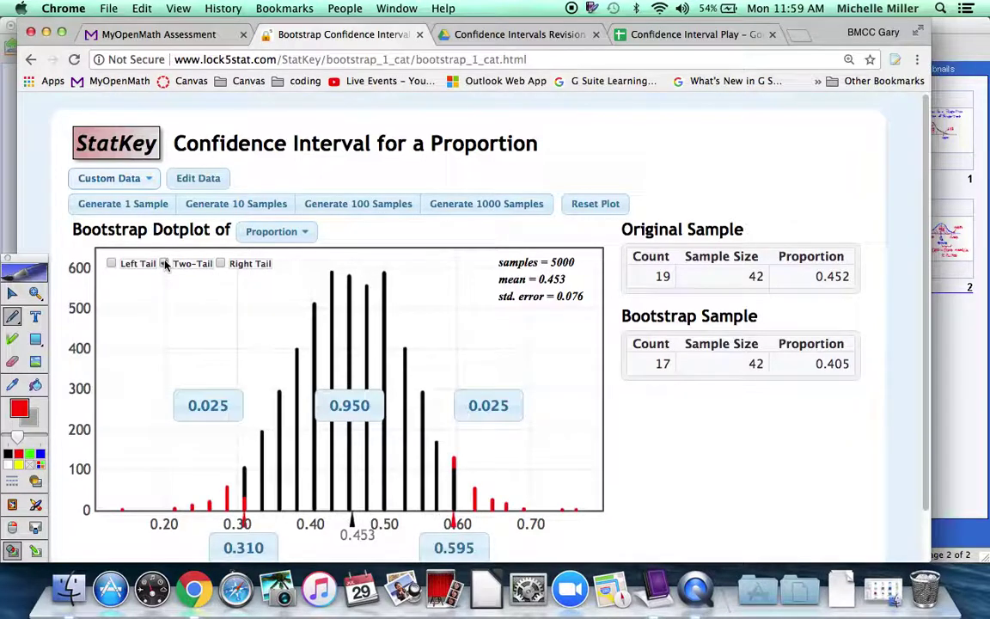
click(349, 406)
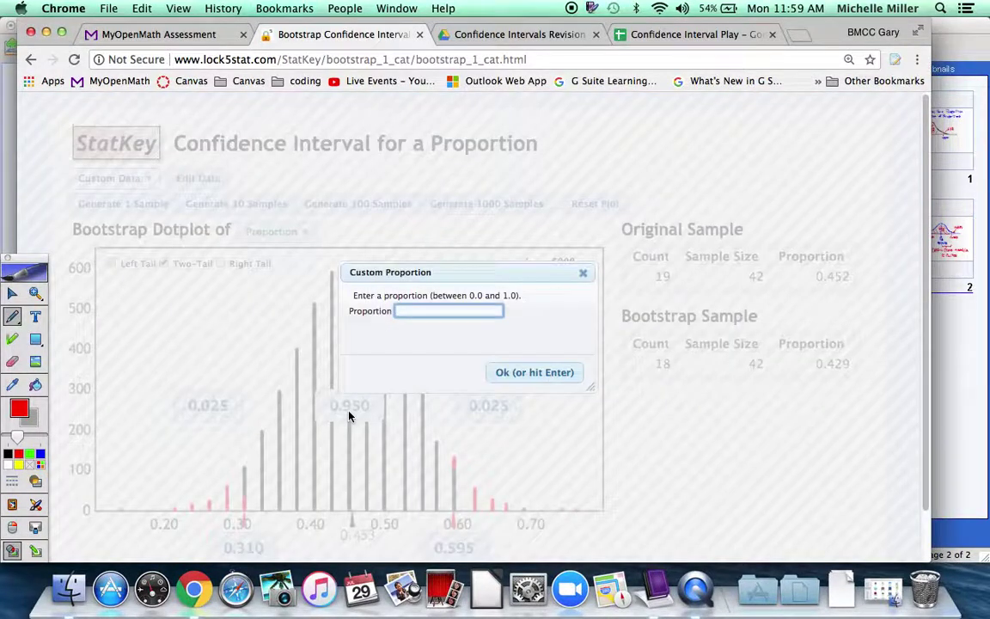
text(0.99)
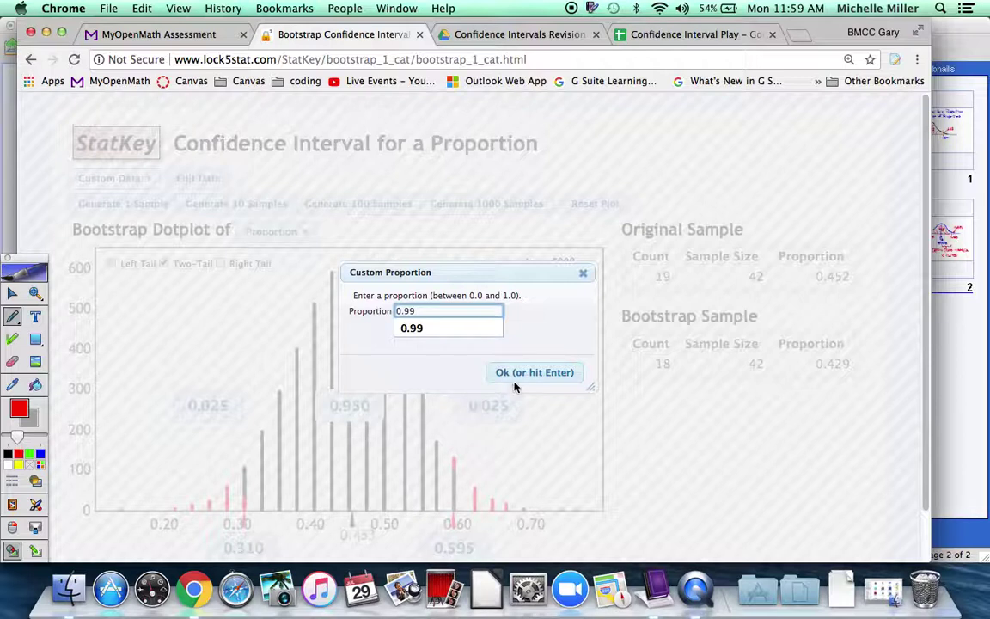
key(Return)
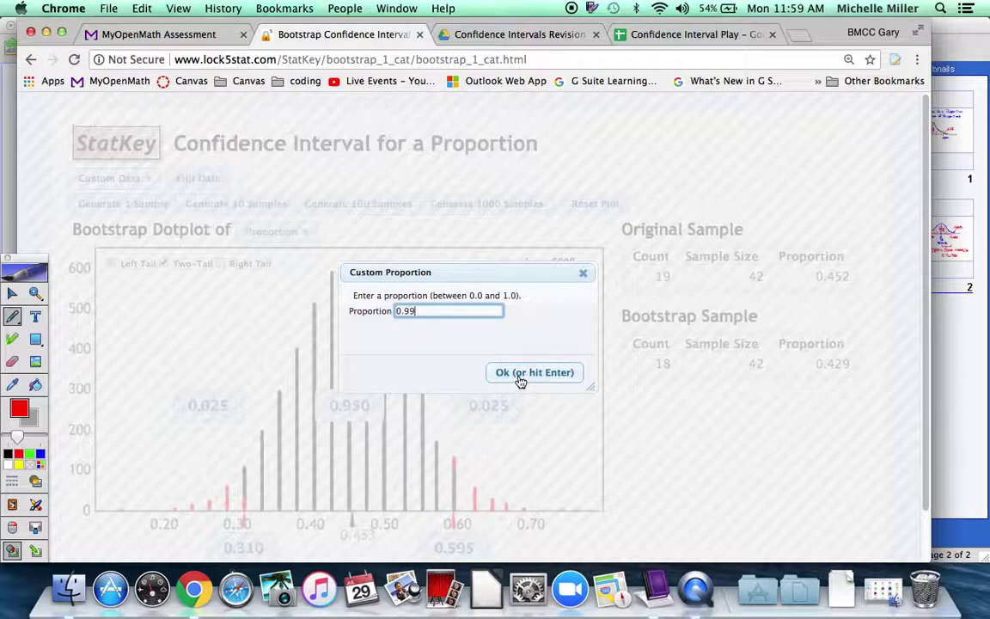
click(520, 373)
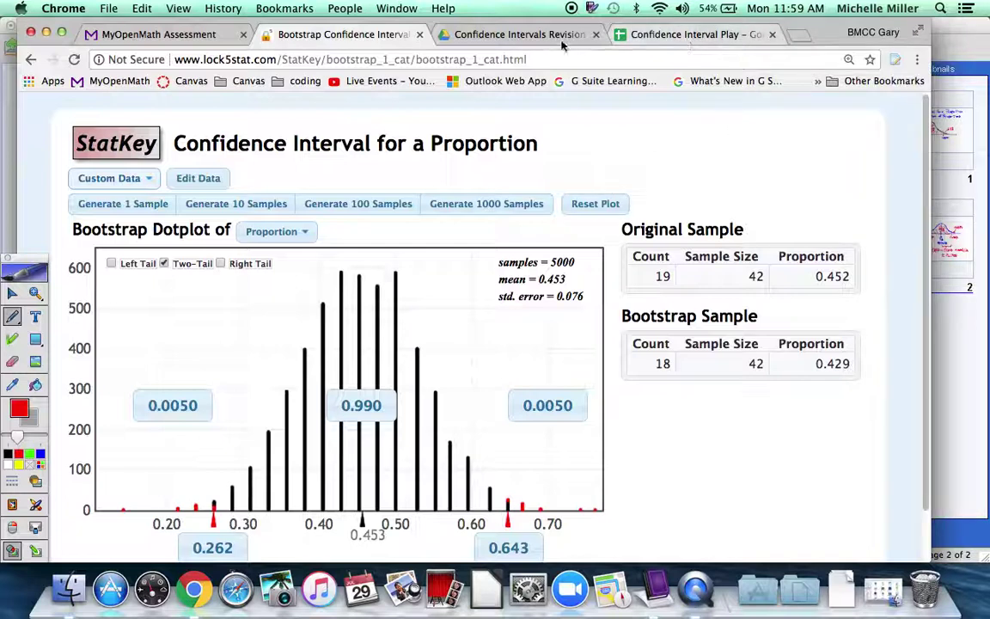
Step: Return to the MyOpenMath question, enter 0.262 as the lower and 0.643 as the upper bound for p, and submit the answer
click(187, 41)
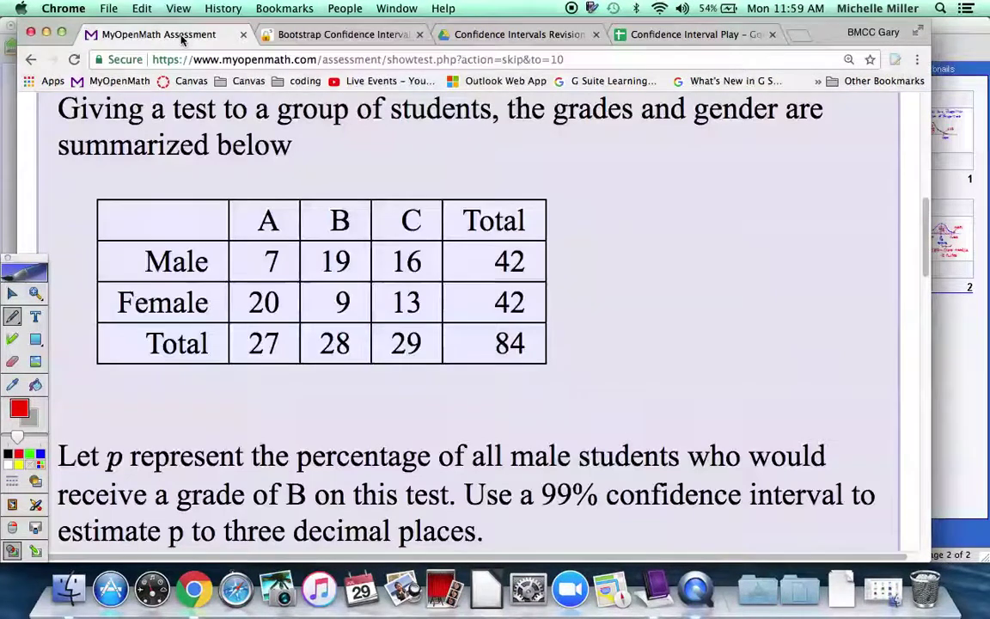
scroll(436, 186, down, 3)
scroll(435, 186, down, 5)
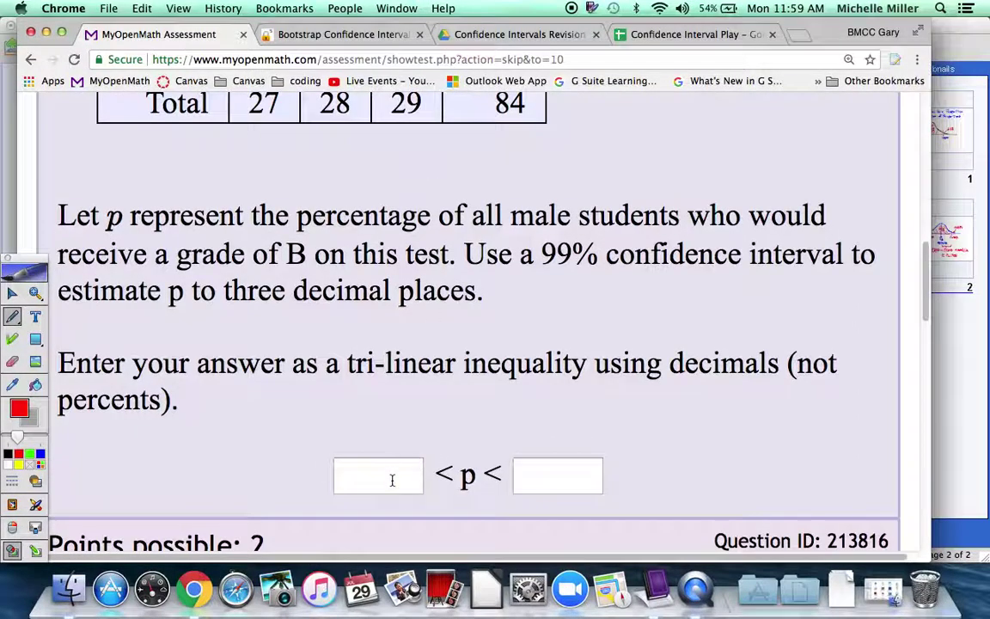
click(391, 479)
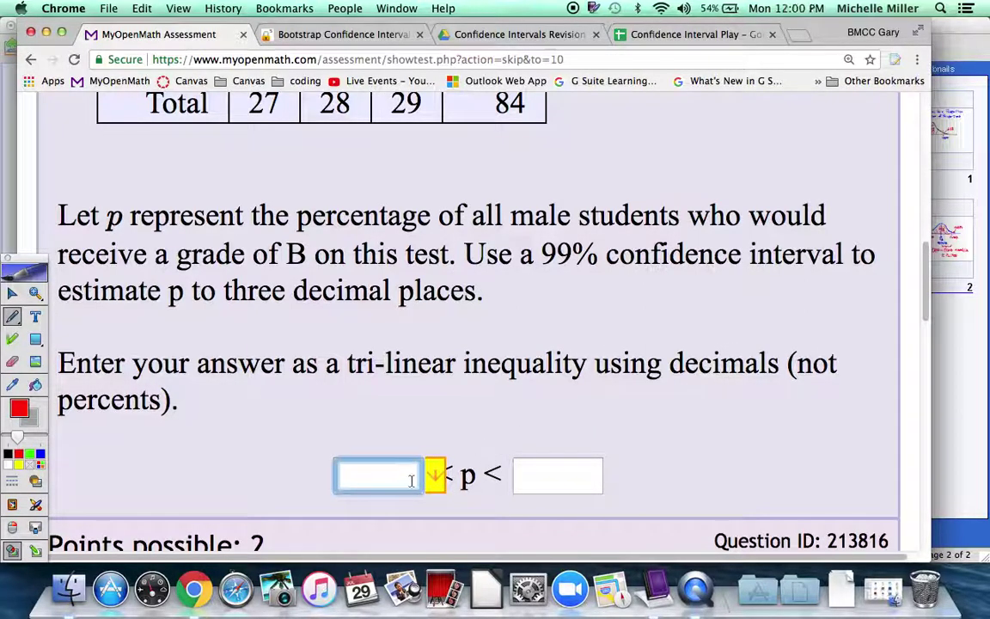
scroll(402, 481, down, 3)
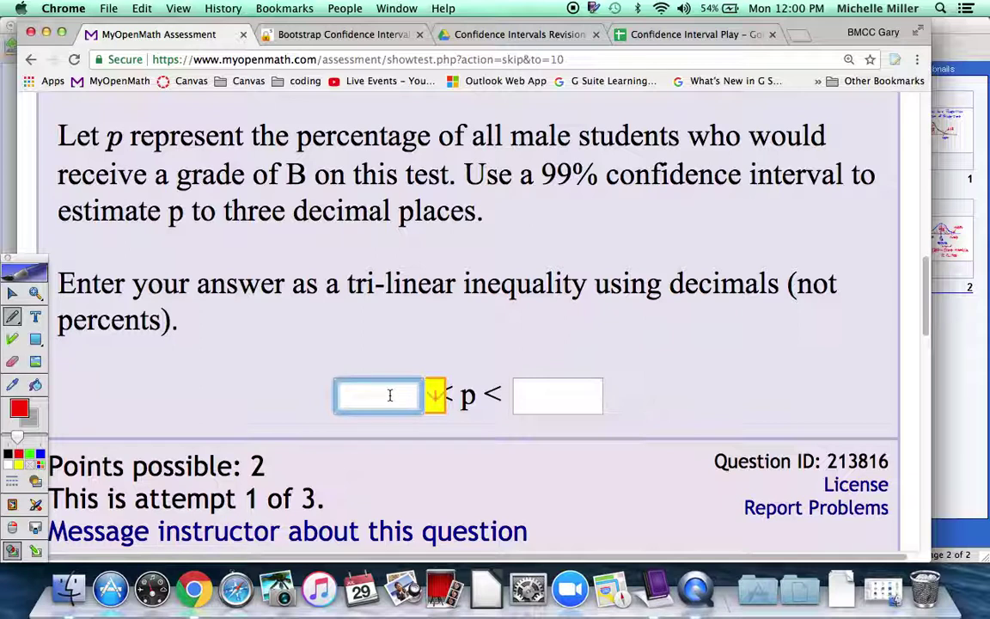
text(0.262)
click(557, 393)
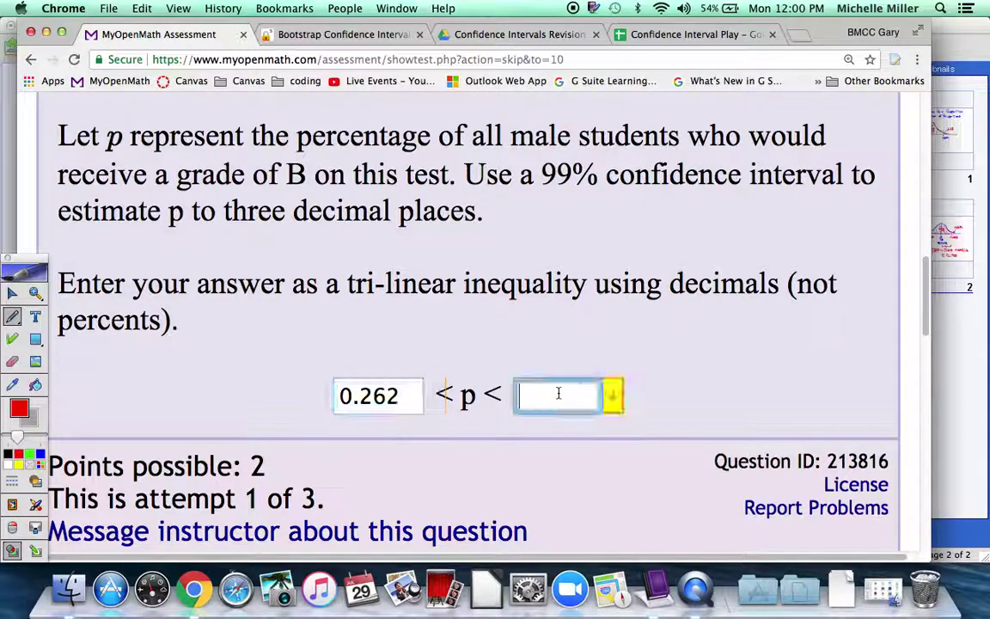
text(0.642)
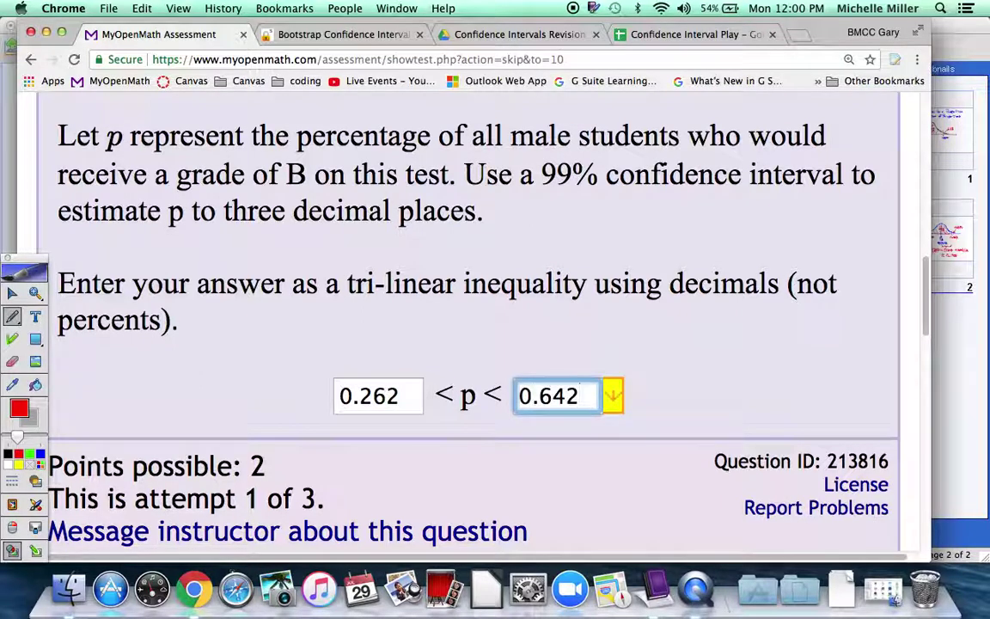
key(BackSpace)
text(3)
scroll(323, 378, down, 3)
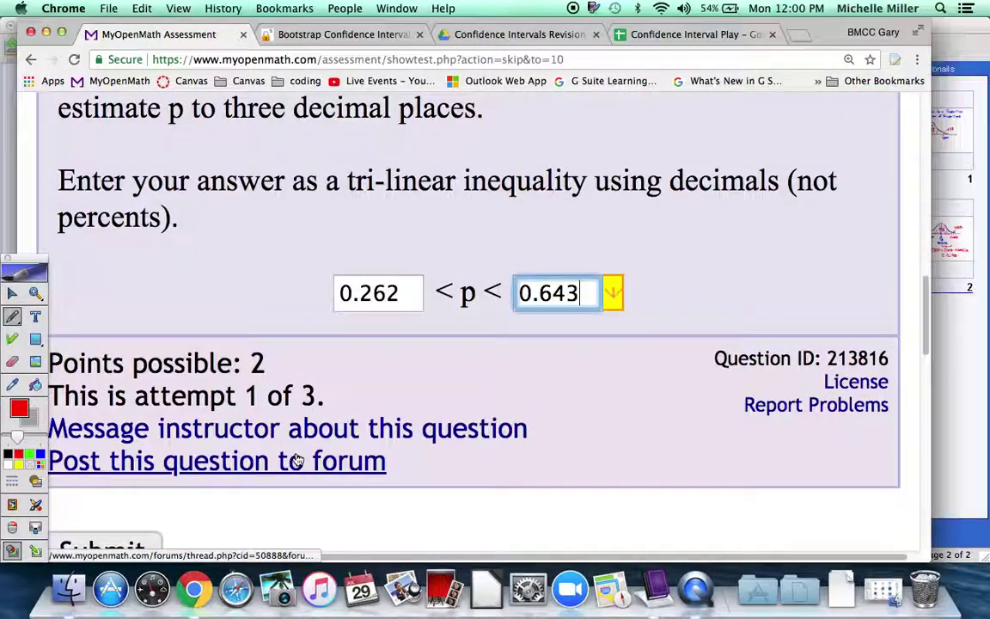
click(143, 543)
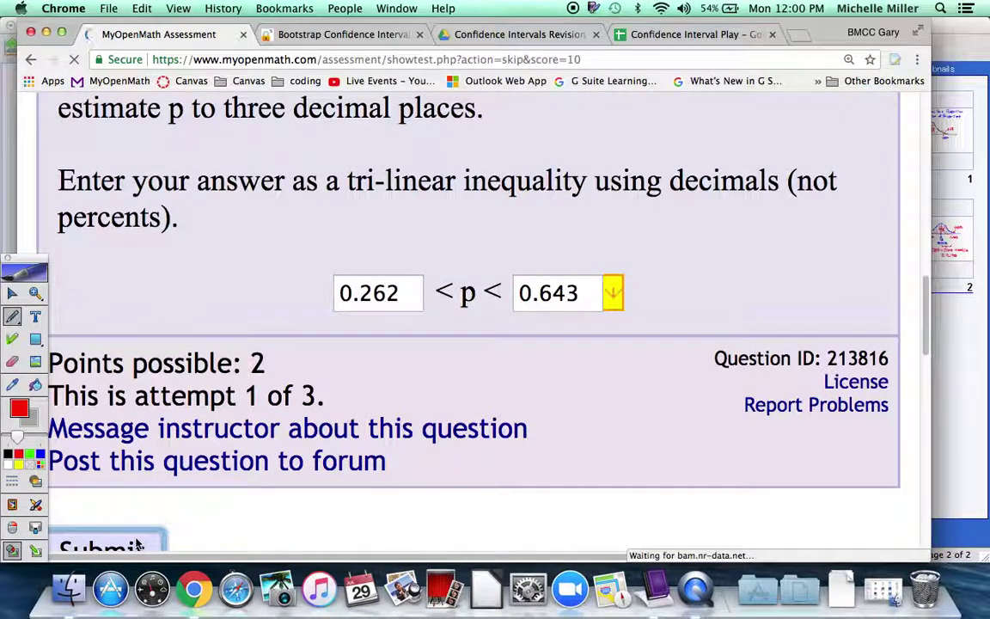
Step: Review the scoring of the submitted interval in MyOpenMath and compare its bounds with the cutoffs on the StatKey dotplot
scroll(138, 543, down, 5)
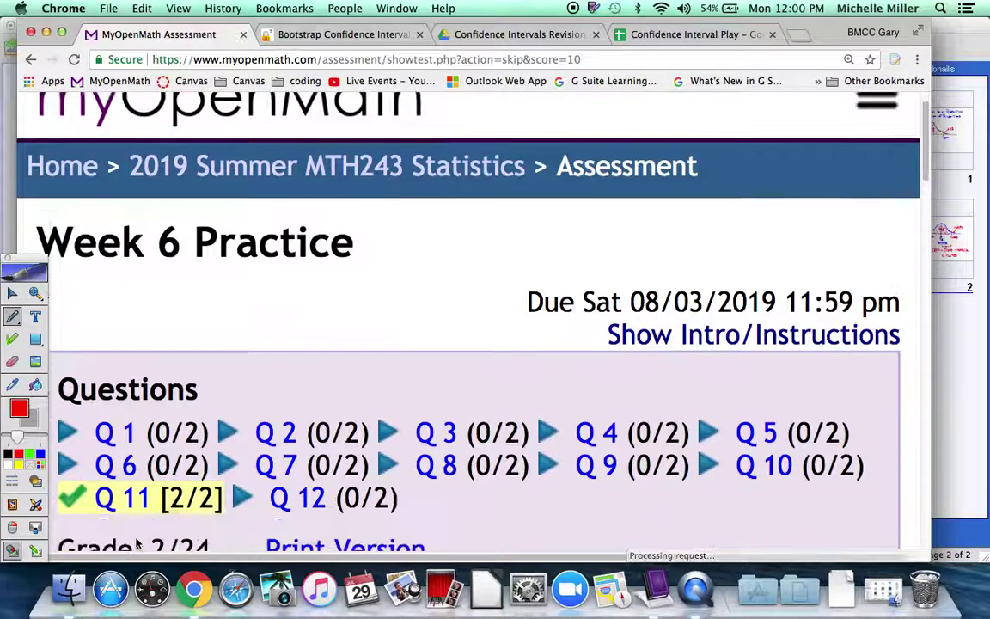
scroll(136, 543, down, 15)
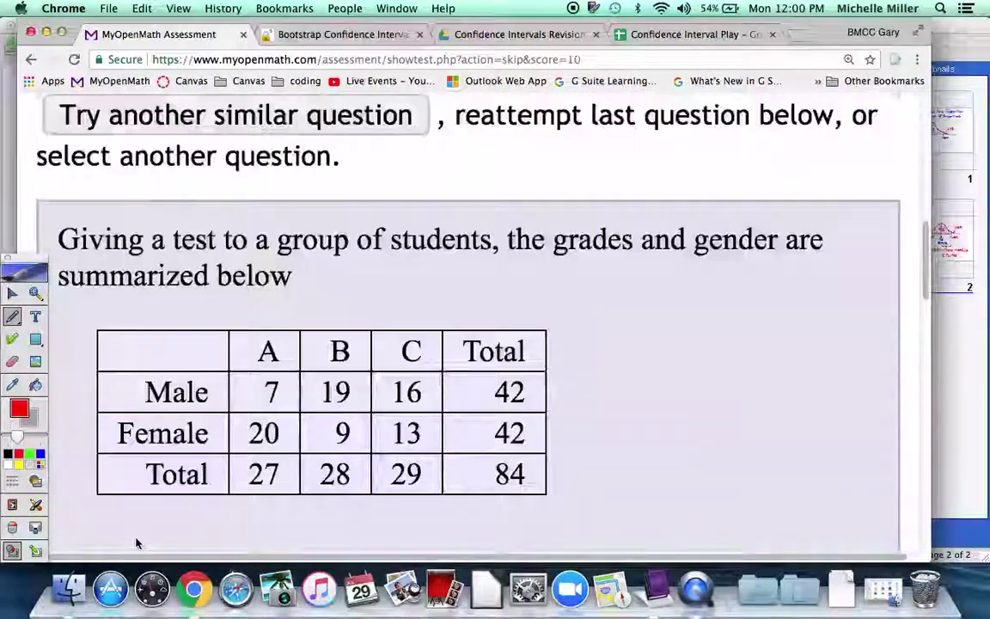
scroll(136, 543, down, 7)
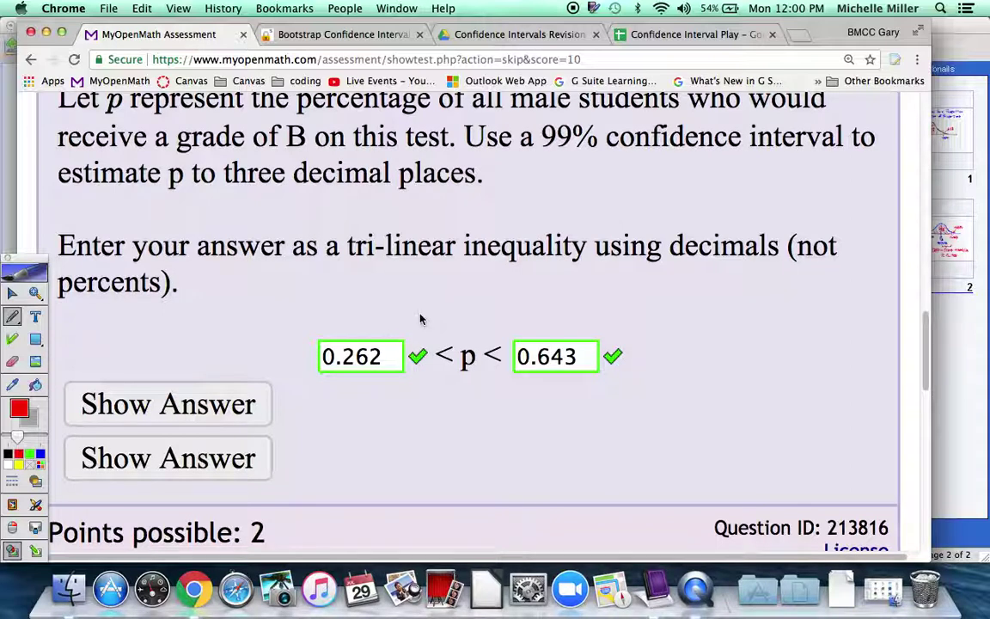
click(356, 38)
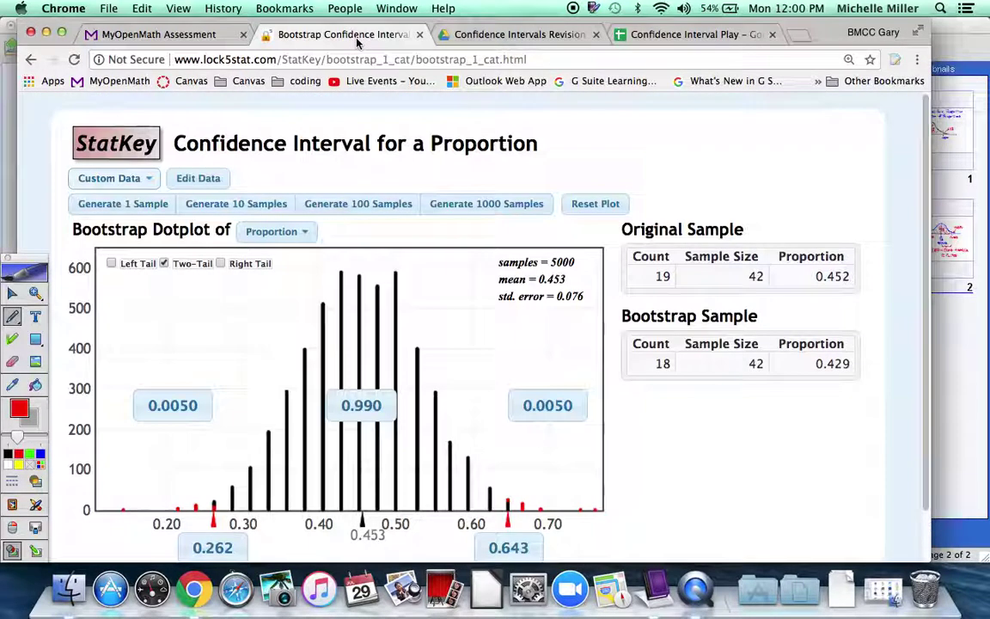
click(167, 35)
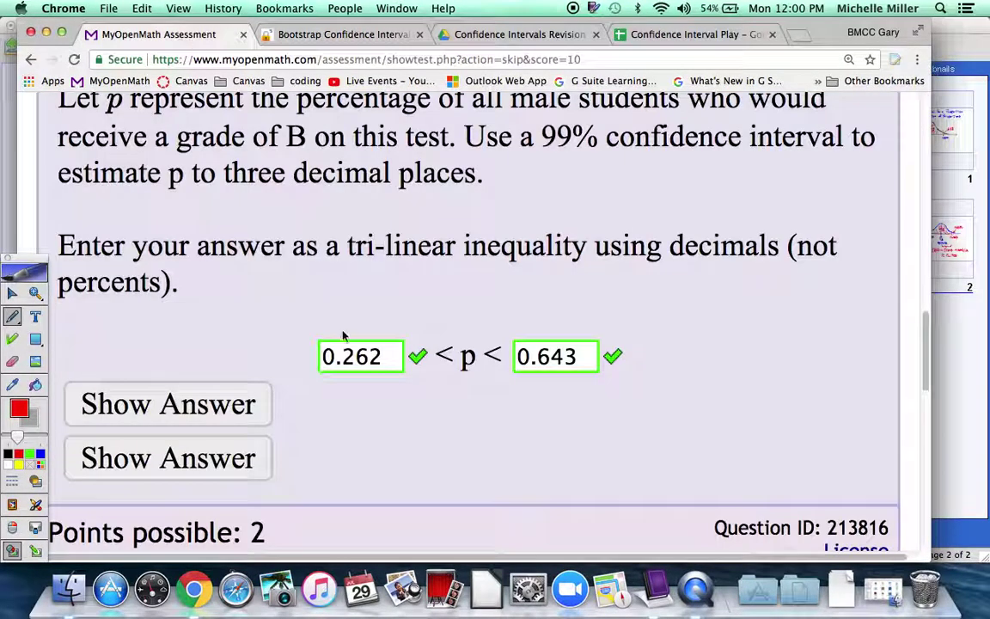
scroll(342, 336, down, 5)
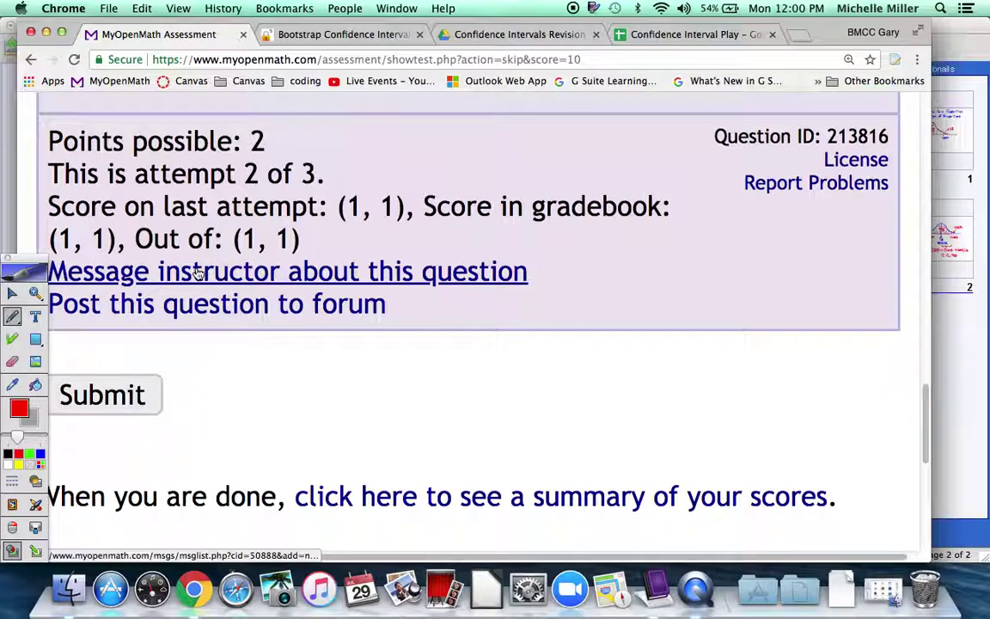